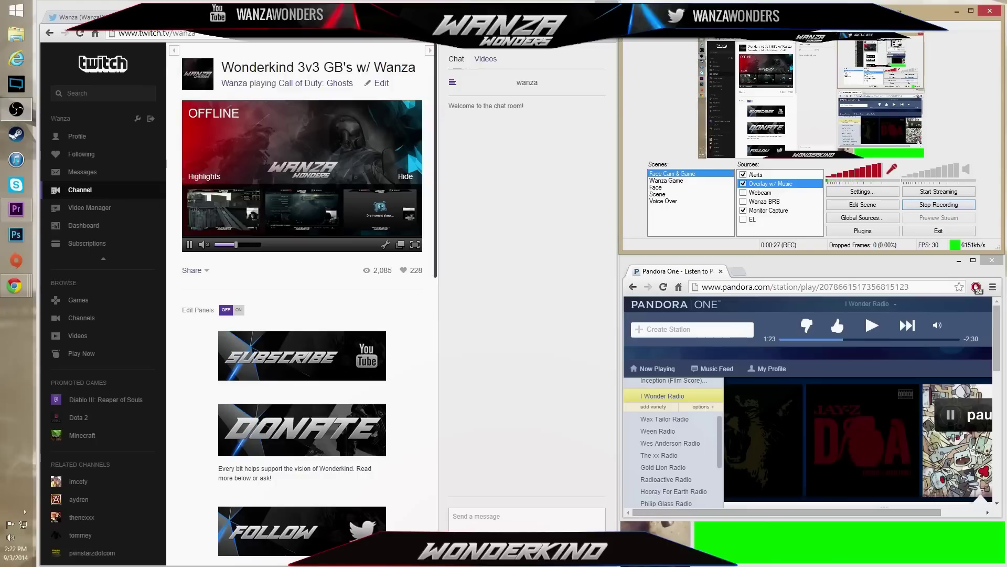
Step: Glance at the Twitter tab and the Twitch viewer list, then bring up the TwitchAlerts Alert Box page
{"action": "key", "text": "ctrl+Tab"}
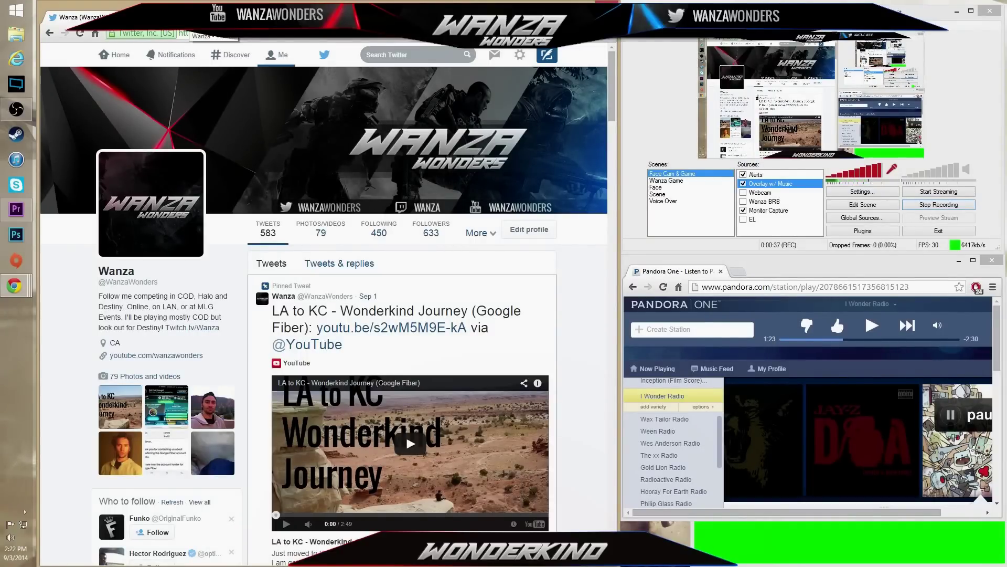
{"action": "left_click", "coordinate": [194, 18]}
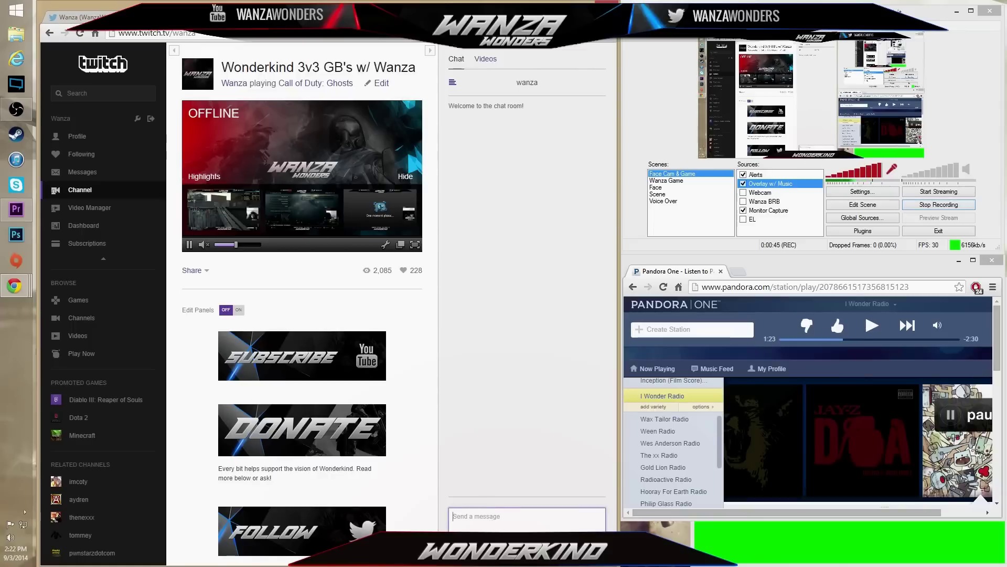
{"action": "left_click", "coordinate": [453, 82]}
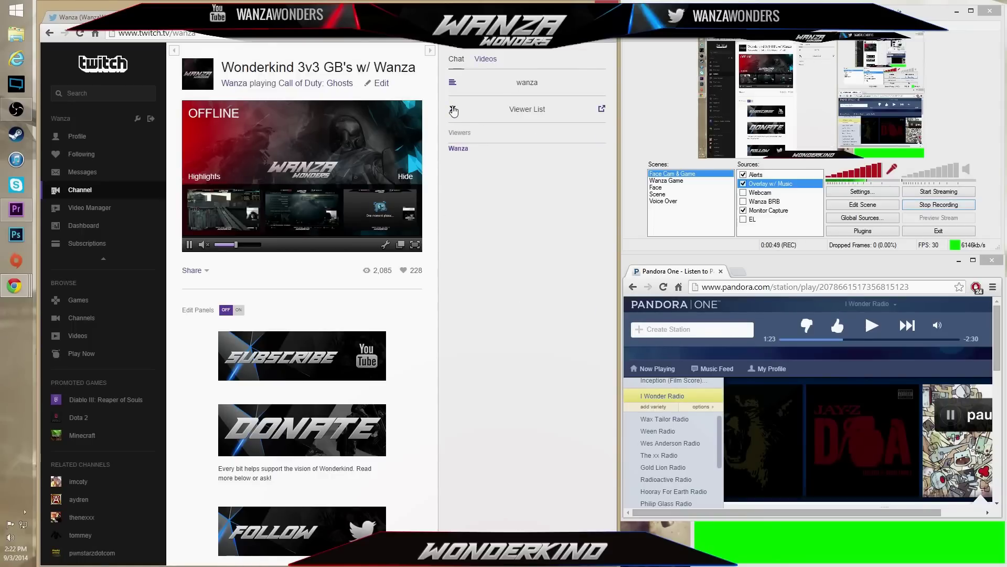
{"action": "left_click", "coordinate": [454, 111]}
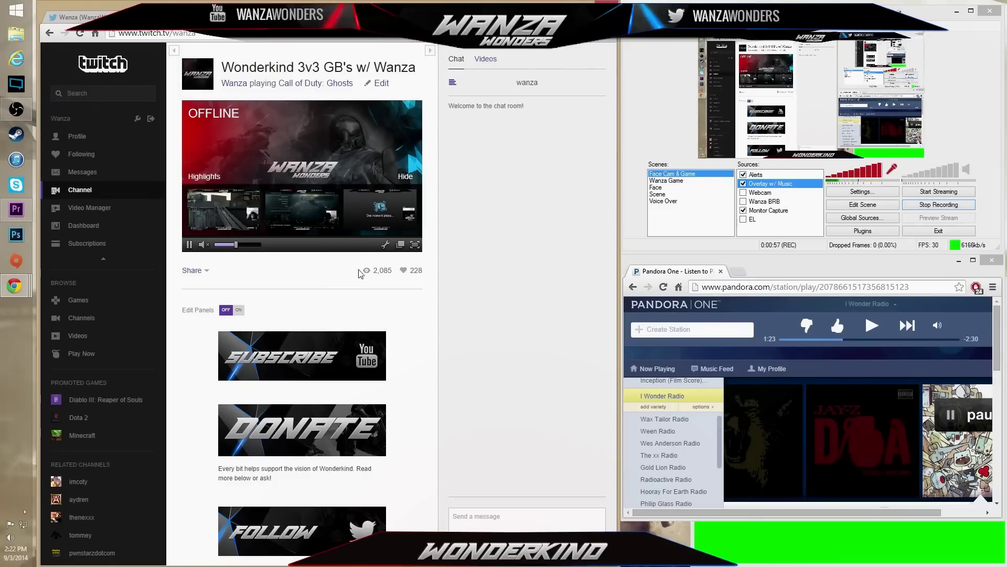
{"action": "key", "text": "ctrl+Tab"}
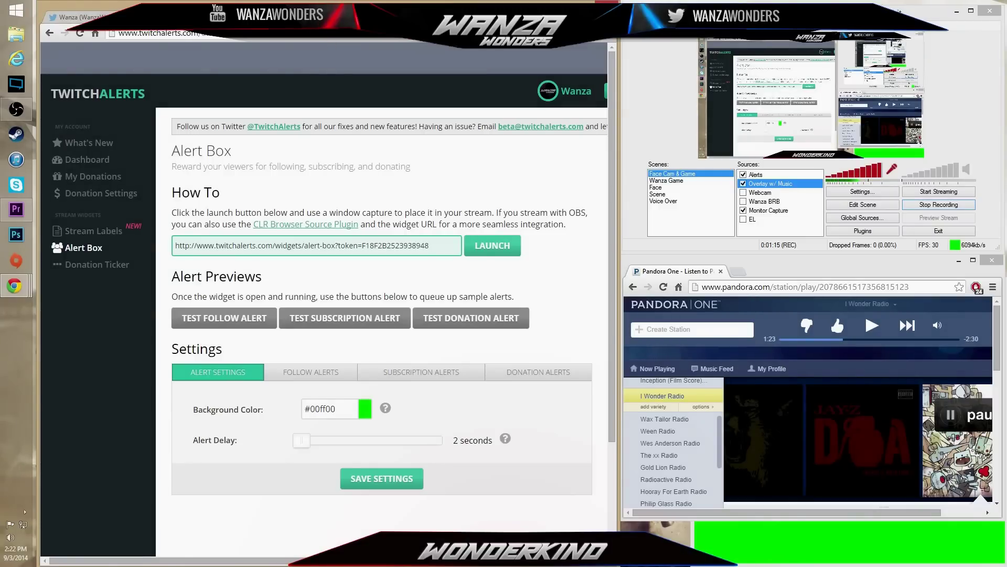
Step: Return to the Twitch tab, show the green Alert Box widget and Pandora windows, then bring OBS forward
{"action": "key", "text": "ctrl+shift+Tab"}
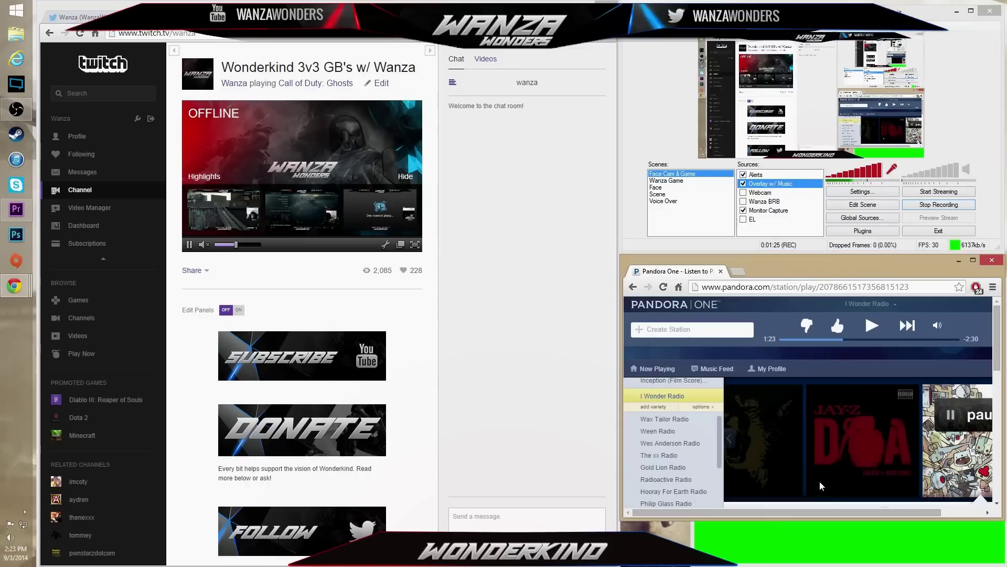
{"action": "key", "text": "alt+Tab"}
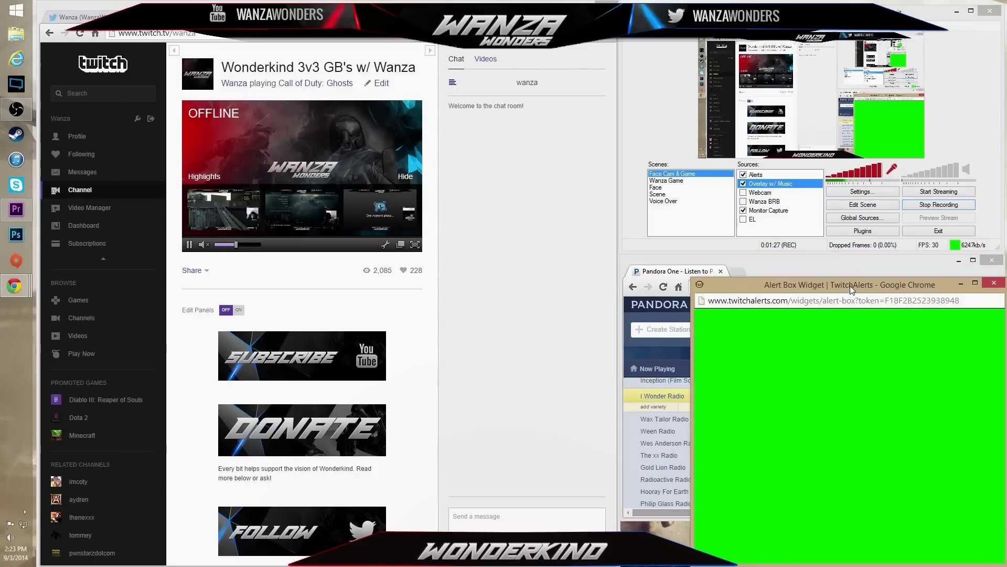
{"action": "left_click", "coordinate": [865, 263]}
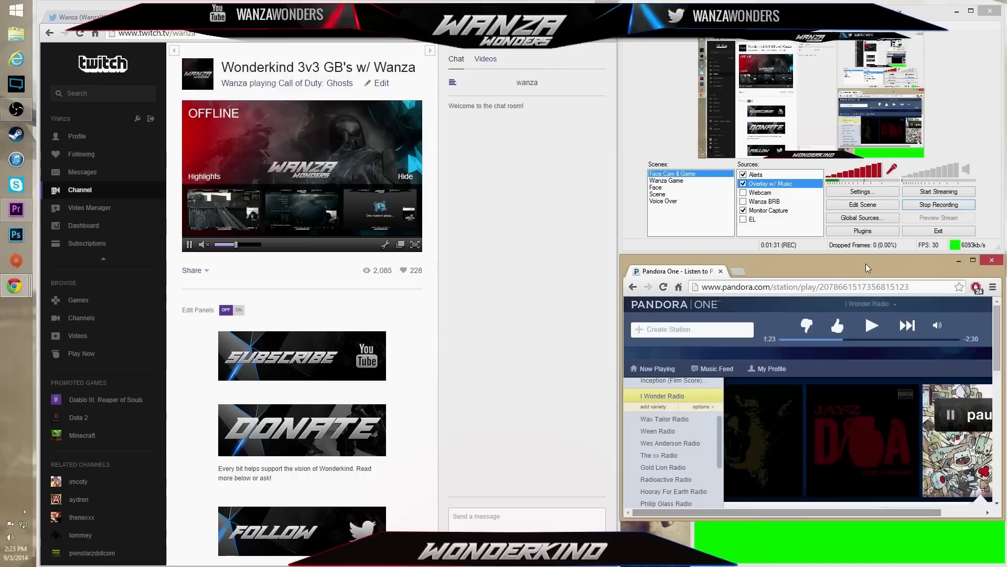
{"action": "key", "text": "alt+Tab"}
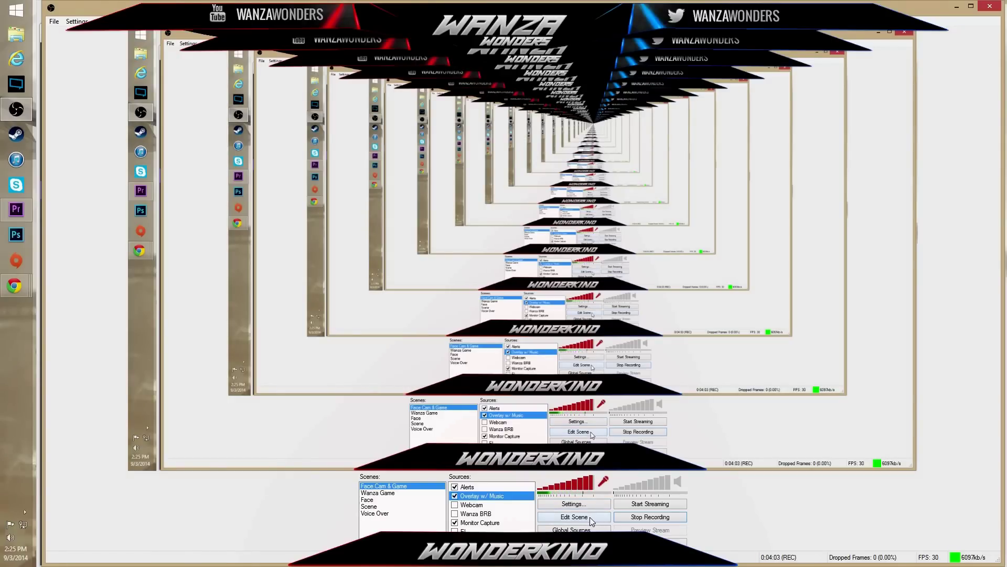
Step: Select the Monitor Capture source and turn on Edit Scene mode
{"action": "left_click", "coordinate": [479, 488]}
{"action": "left_click", "coordinate": [480, 498]}
{"action": "left_click", "coordinate": [476, 523]}
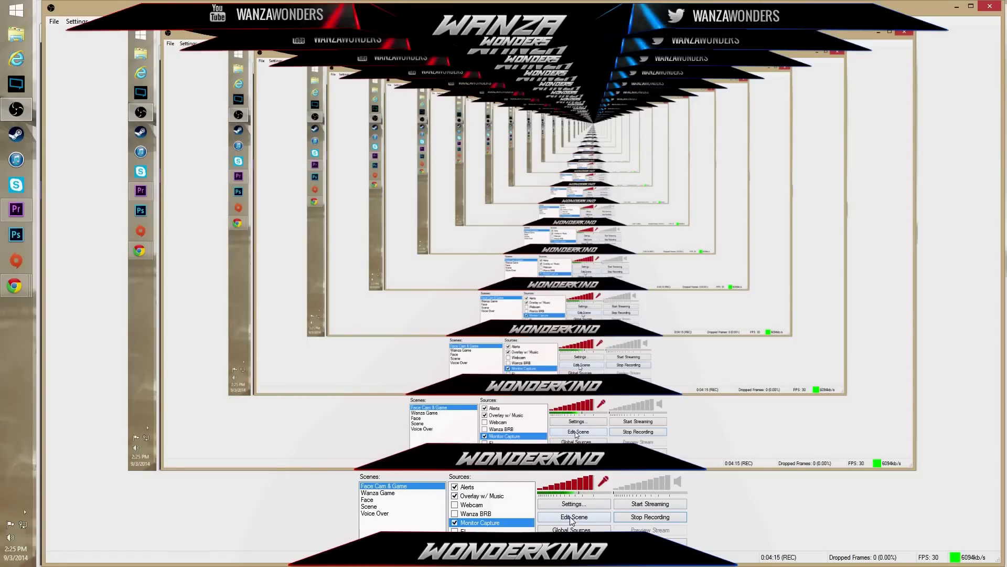
{"action": "left_click", "coordinate": [572, 519]}
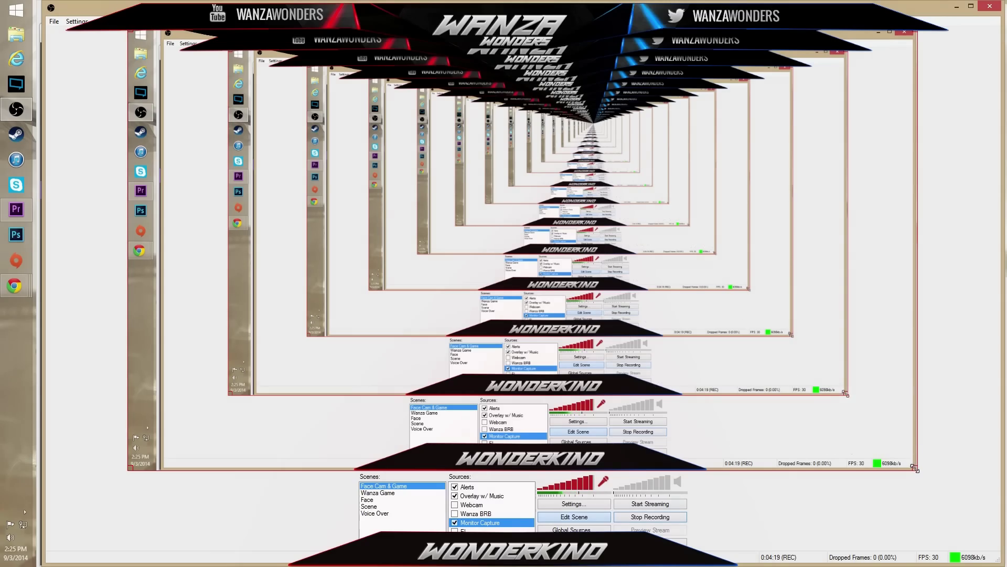
Step: Shrink and re-enlarge Monitor Capture to nearly fill the preview, and enlarge the OBS window
{"action": "left_click_drag", "start_coordinate": [917, 472], "coordinate": [493, 126]}
{"action": "left_click_drag", "start_coordinate": [471, 265], "coordinate": [780, 466]}
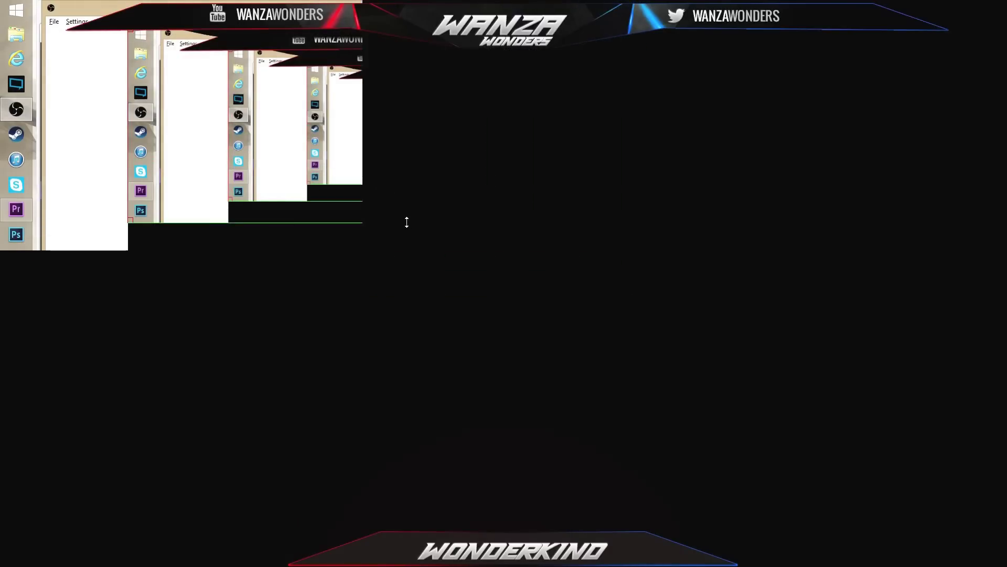
{"action": "left_click_drag", "start_coordinate": [406, 222], "coordinate": [935, 477]}
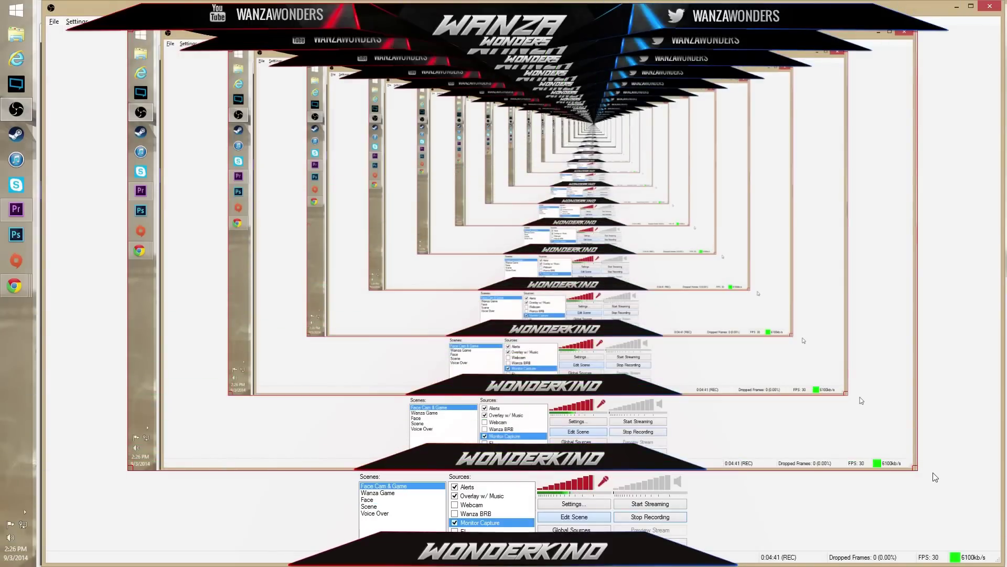
Step: Select the Alerts source, toggle Edit Scene off and back on, and open Settings on General
{"action": "left_click", "coordinate": [485, 496]}
{"action": "left_click", "coordinate": [475, 487]}
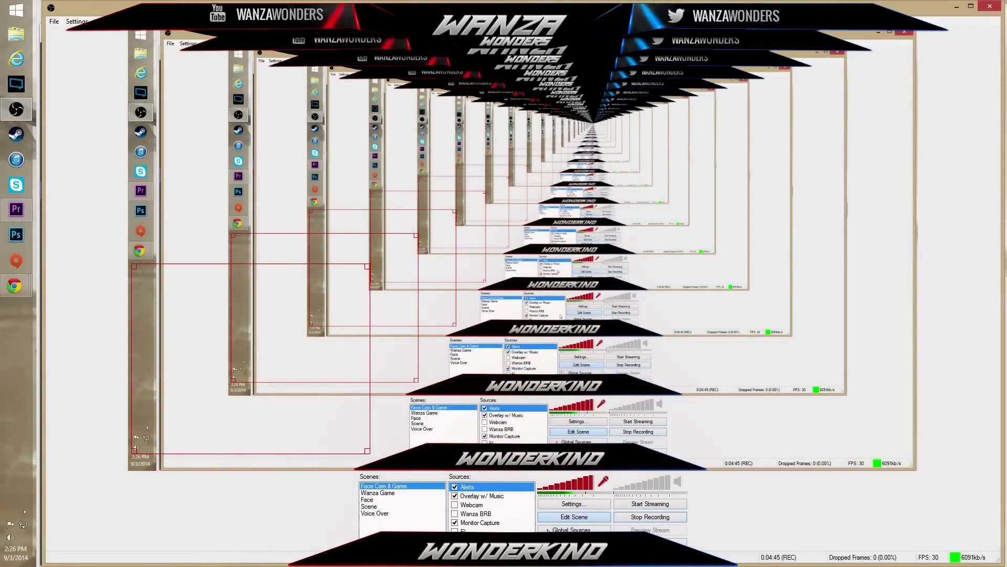
{"action": "left_click", "coordinate": [575, 517]}
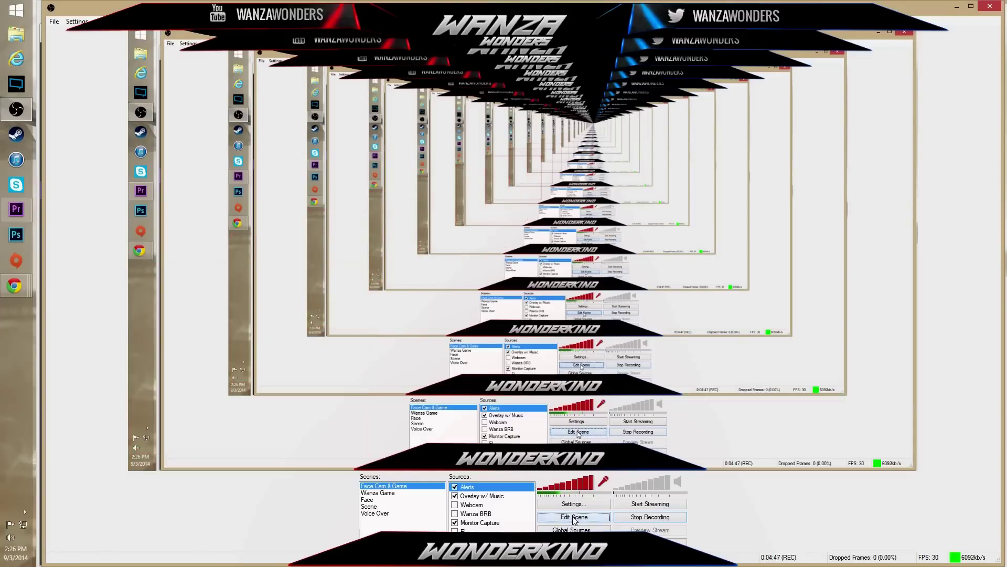
{"action": "left_click", "coordinate": [592, 518]}
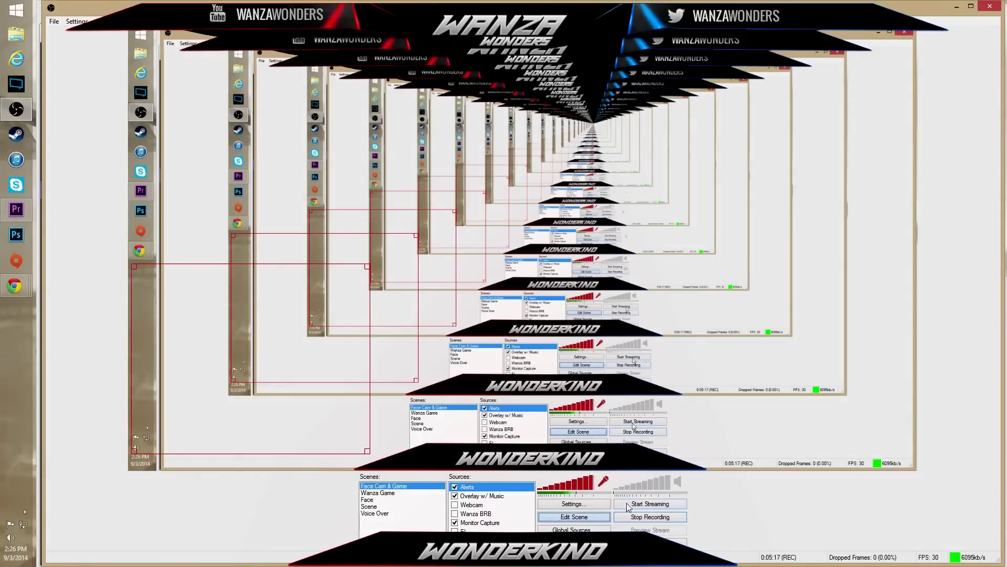
{"action": "left_click", "coordinate": [597, 502]}
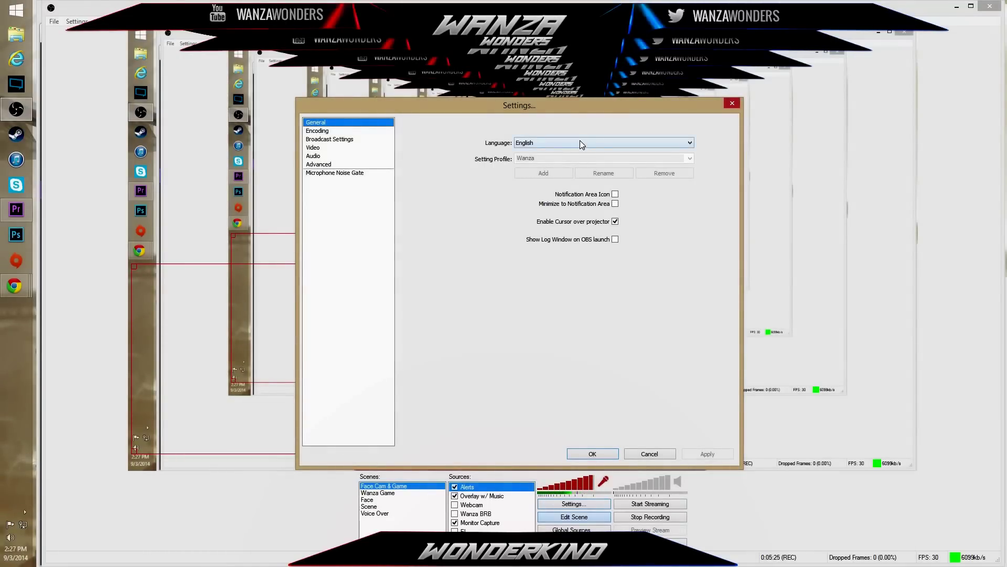
Step: Review the Encoding page (x264, CBR, 6000 kb/s, AAC 128), then move to Broadcast Settings
{"action": "left_click", "coordinate": [331, 135]}
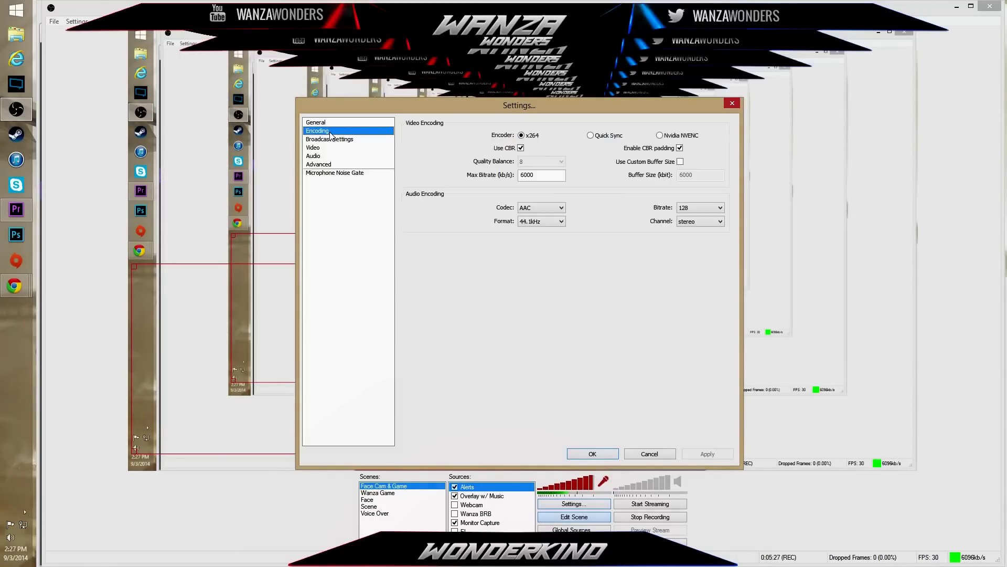
{"action": "left_click", "coordinate": [329, 123]}
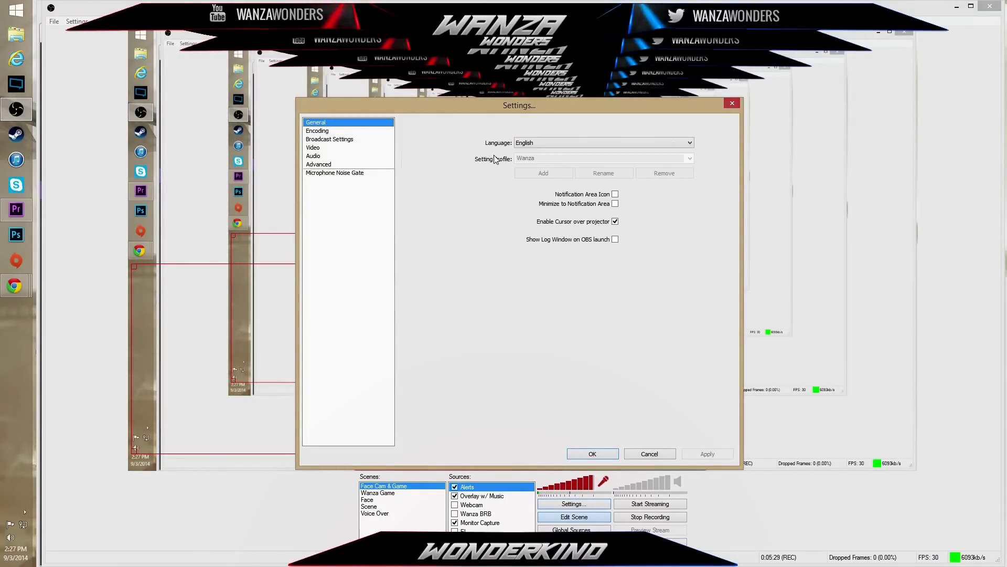
{"action": "left_click", "coordinate": [732, 102]}
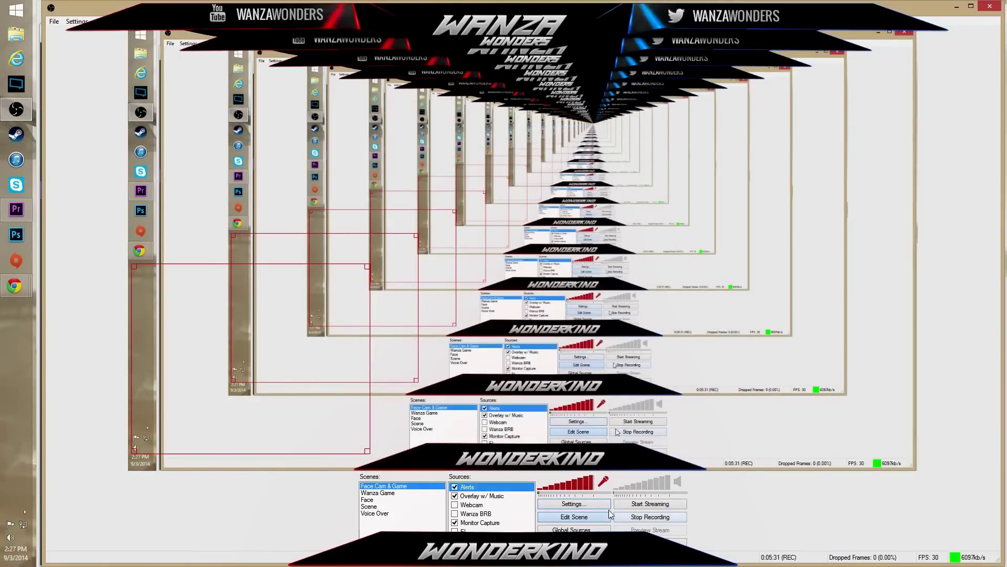
{"action": "left_click", "coordinate": [590, 505]}
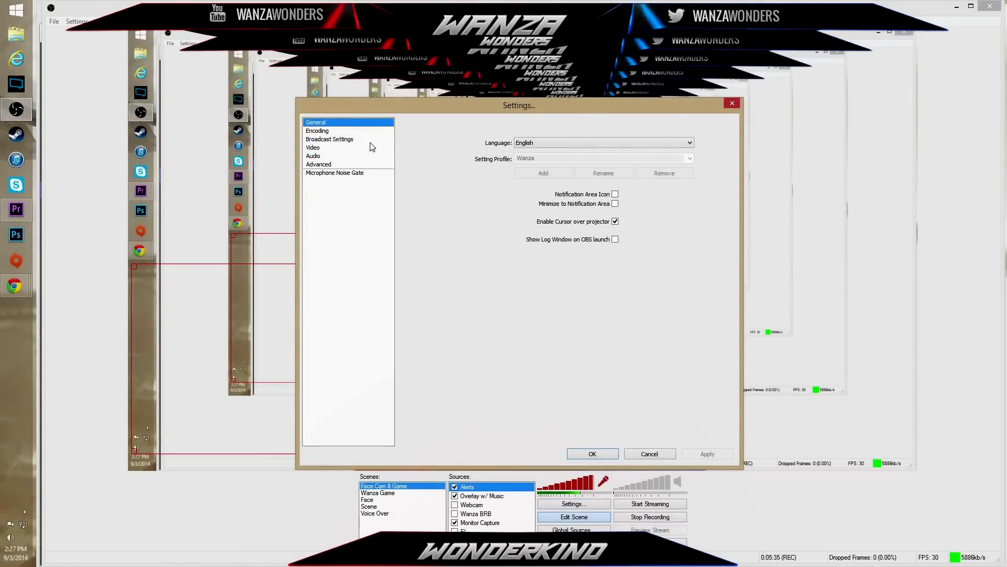
{"action": "left_click", "coordinate": [352, 134]}
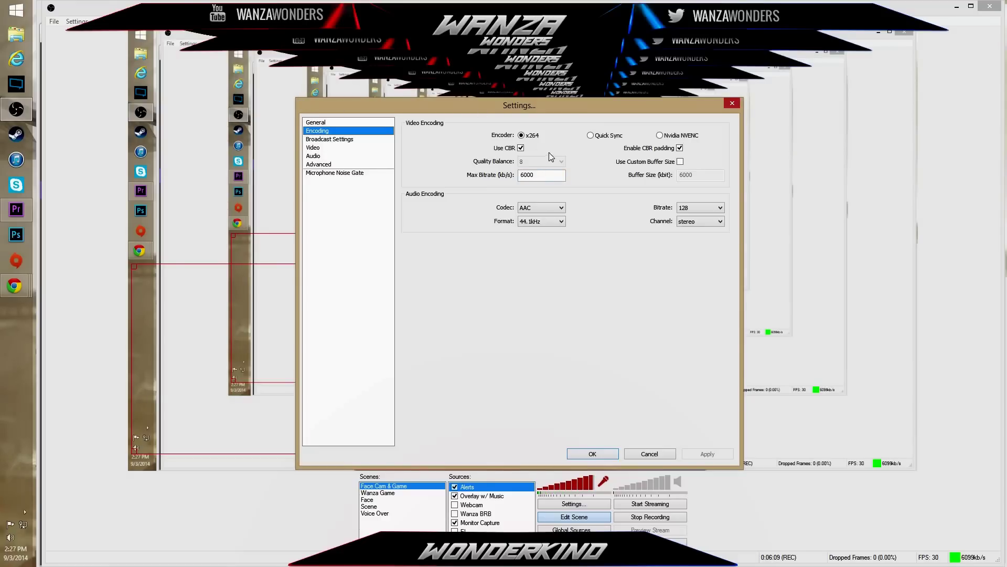
{"action": "left_click", "coordinate": [338, 140]}
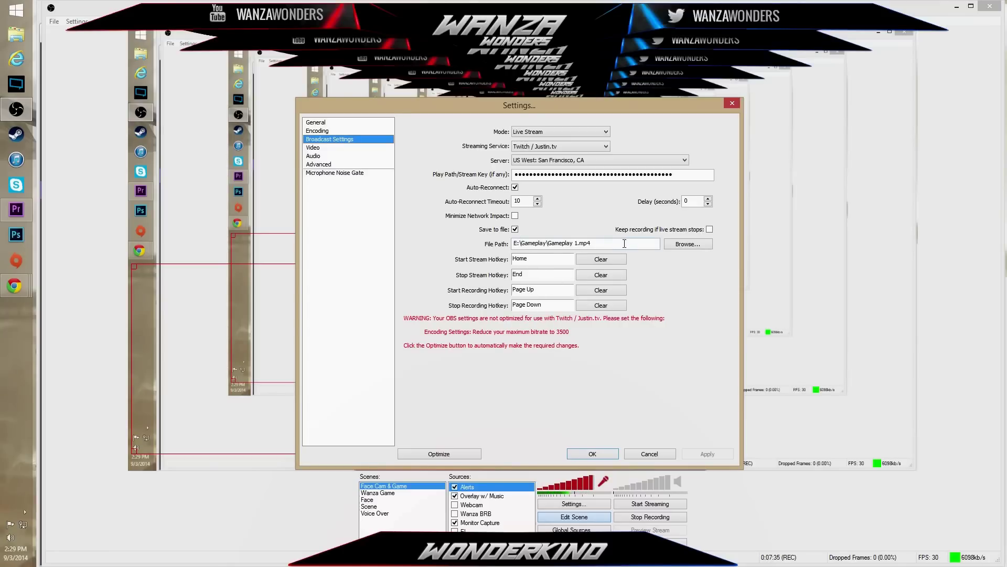
Step: Select the recording file path E:\Gameplay\Gameplay 1.mp4 in Broadcast Settings
{"action": "left_click_drag", "start_coordinate": [624, 243], "coordinate": [484, 246]}
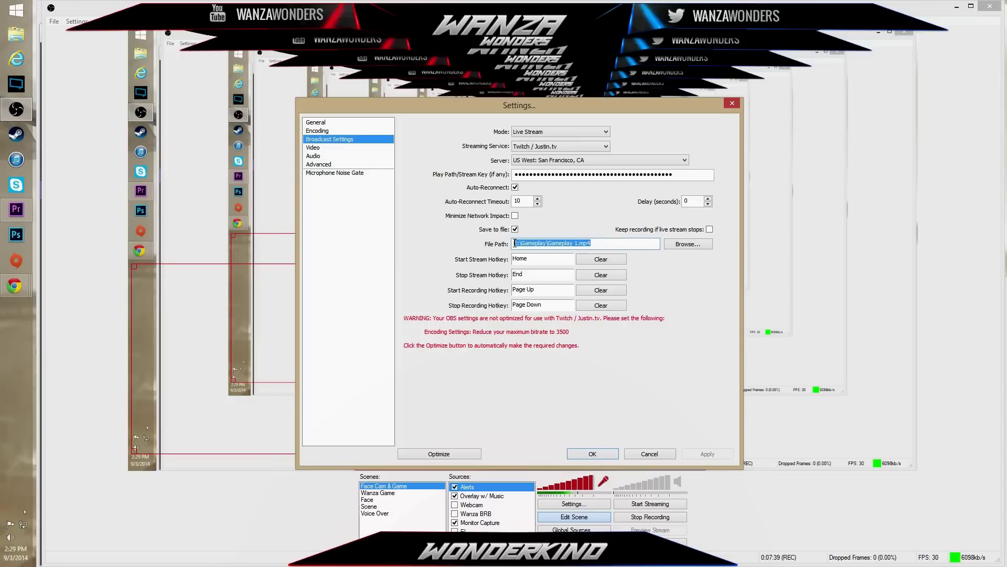
{"action": "key", "text": "End"}
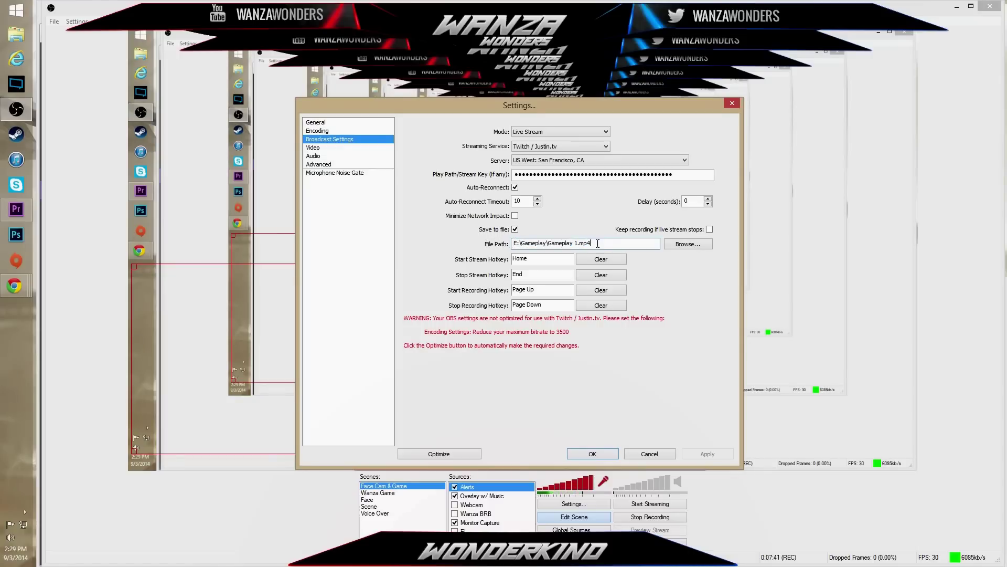
{"action": "left_click_drag", "start_coordinate": [598, 244], "coordinate": [487, 240]}
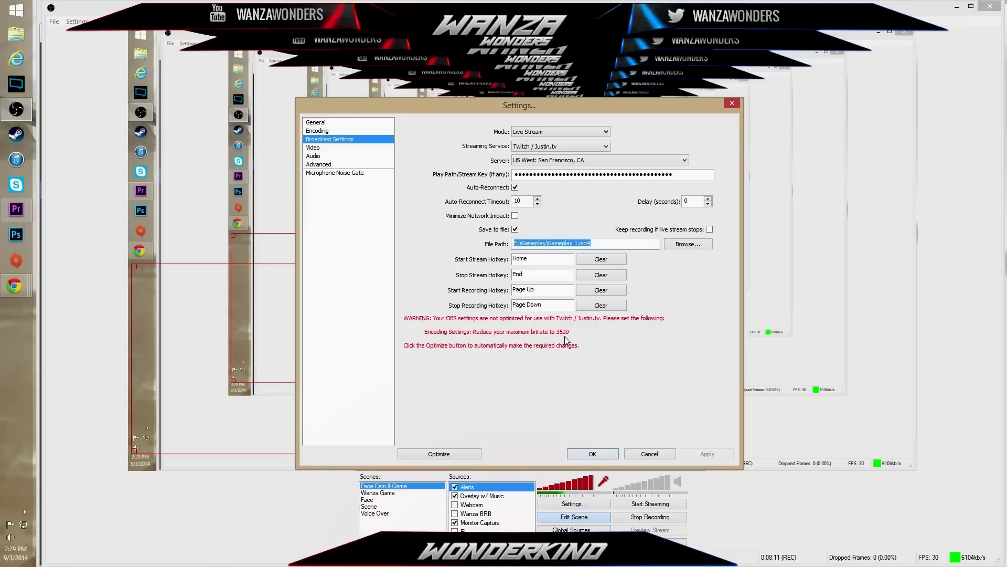
Step: Keep NVIDIA GeForce GTX 760 as the video adapter, at 1920x1080 and 30 FPS
{"action": "left_click", "coordinate": [314, 148]}
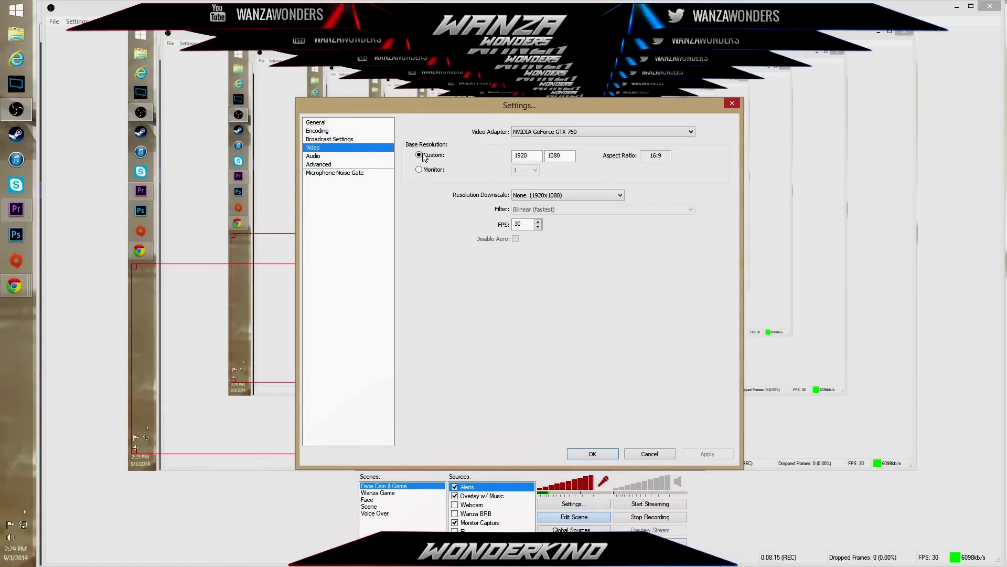
{"action": "left_click", "coordinate": [569, 131]}
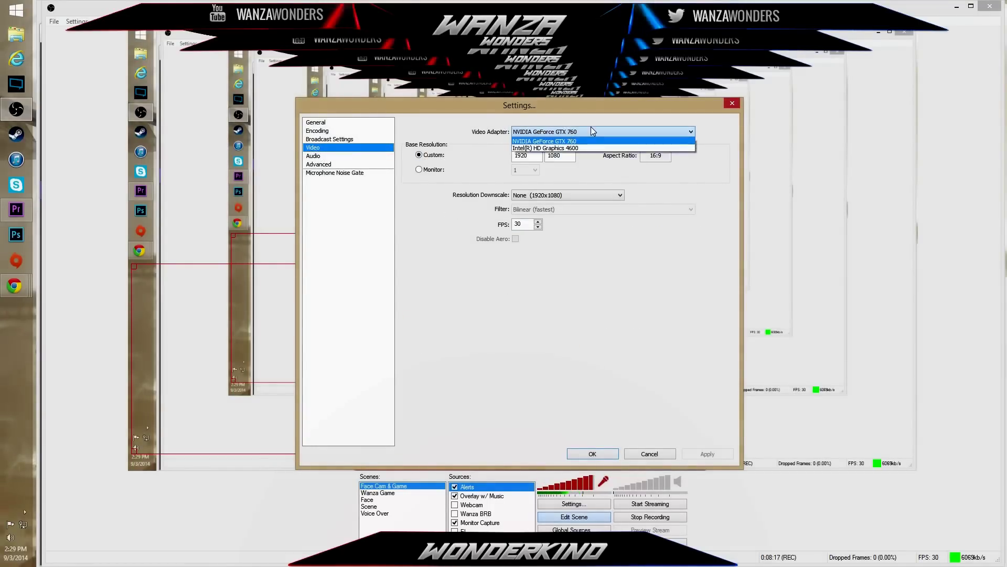
{"action": "left_click", "coordinate": [600, 121]}
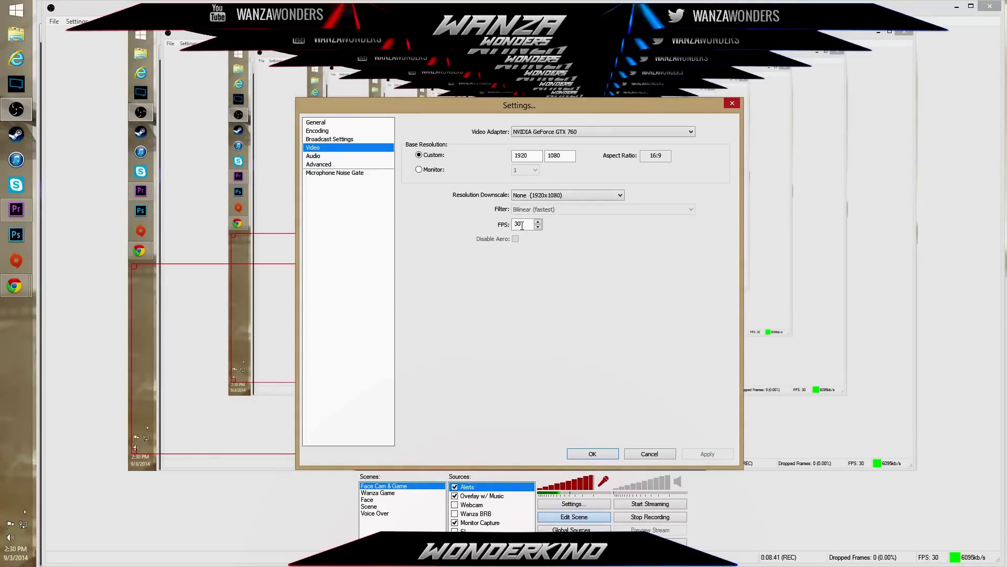
Step: Flip between the Audio and Video pages, ending on the Audio settings
{"action": "left_click", "coordinate": [318, 157]}
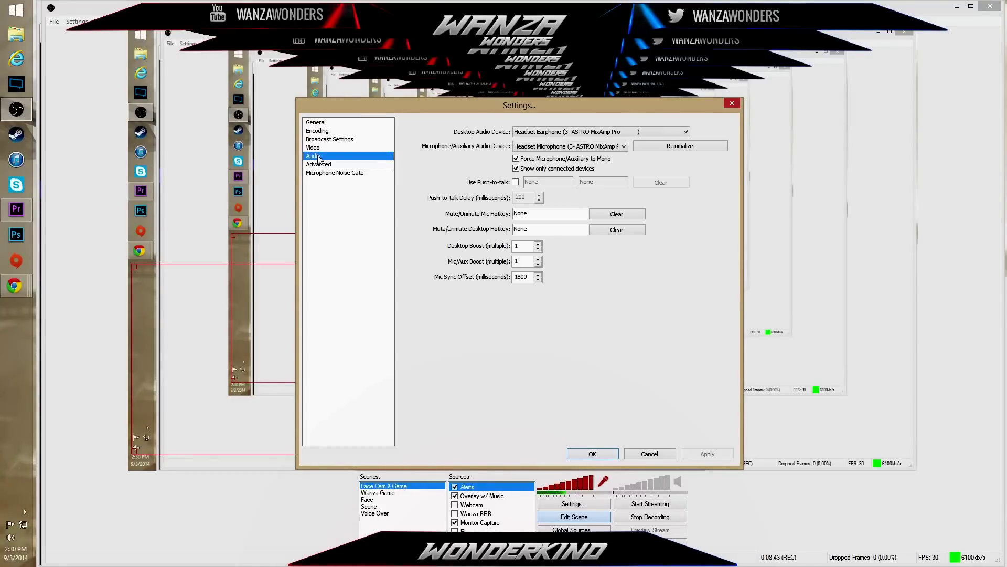
{"action": "left_click", "coordinate": [316, 149]}
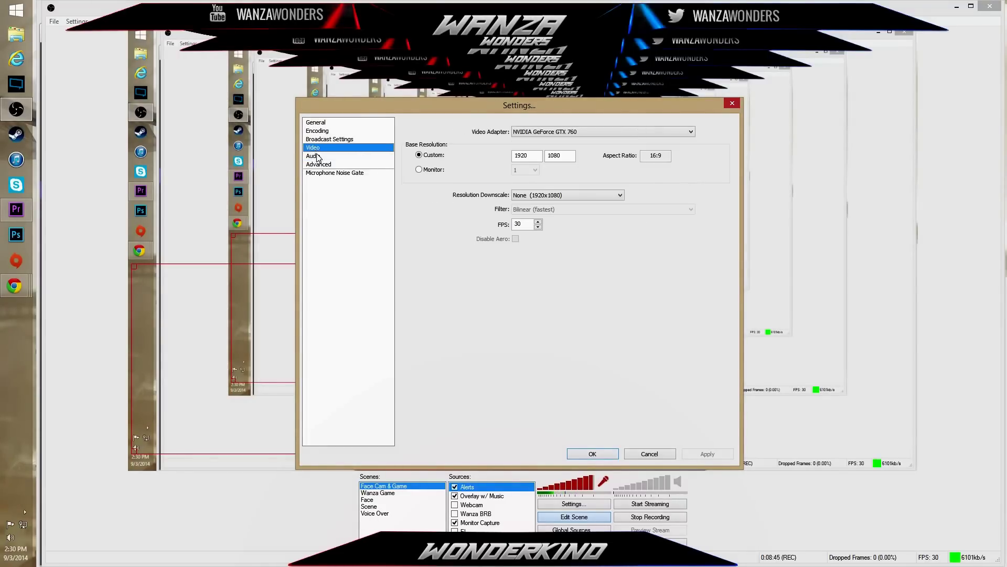
{"action": "left_click", "coordinate": [318, 156]}
{"action": "left_click", "coordinate": [319, 149]}
{"action": "left_click", "coordinate": [321, 158]}
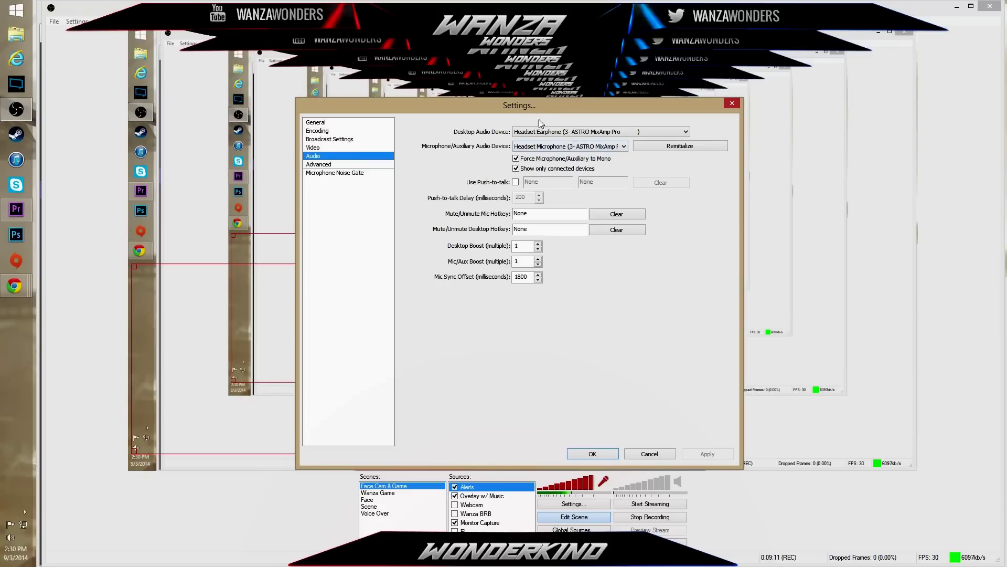
Step: Move the Settings dialog up and highlight the 1800 ms Mic Sync Offset before going to Advanced
{"action": "left_click_drag", "start_coordinate": [544, 110], "coordinate": [531, 78]}
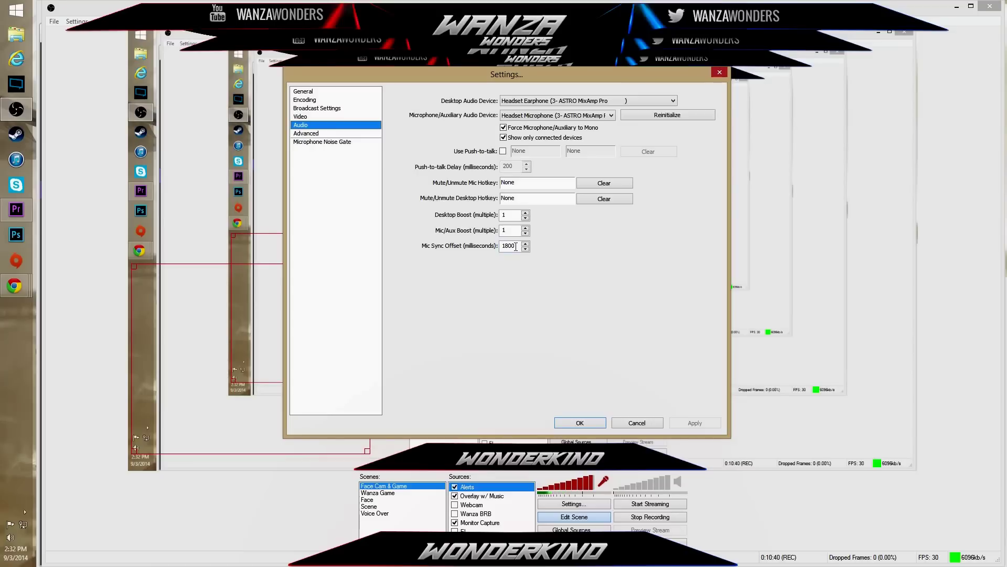
{"action": "double_click", "coordinate": [514, 246]}
{"action": "left_click", "coordinate": [307, 137]}
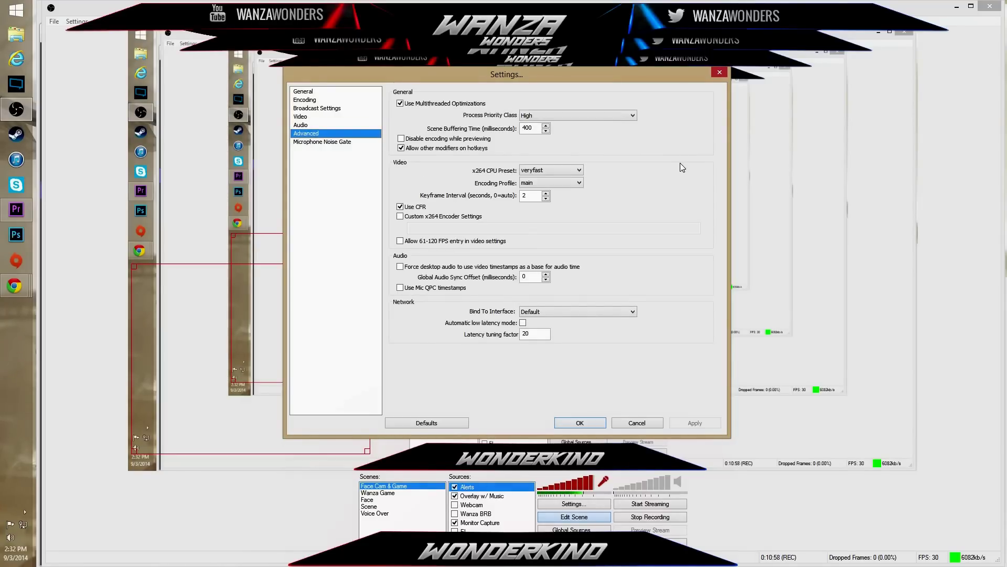
Step: Review the Advanced and Microphone Noise Gate pages, then close the Settings dialog
{"action": "mouse_move", "coordinate": [580, 170]}
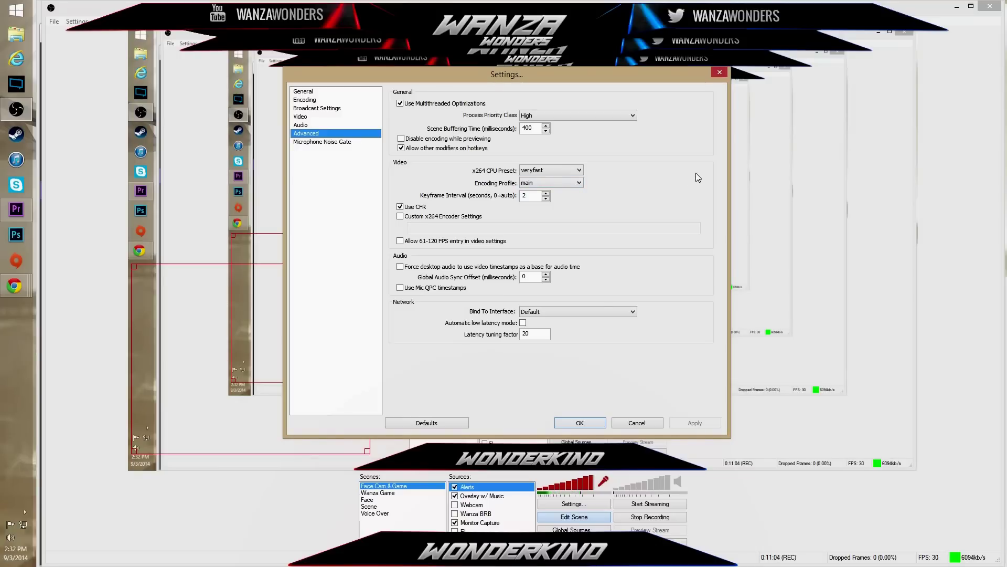
{"action": "left_click", "coordinate": [326, 145]}
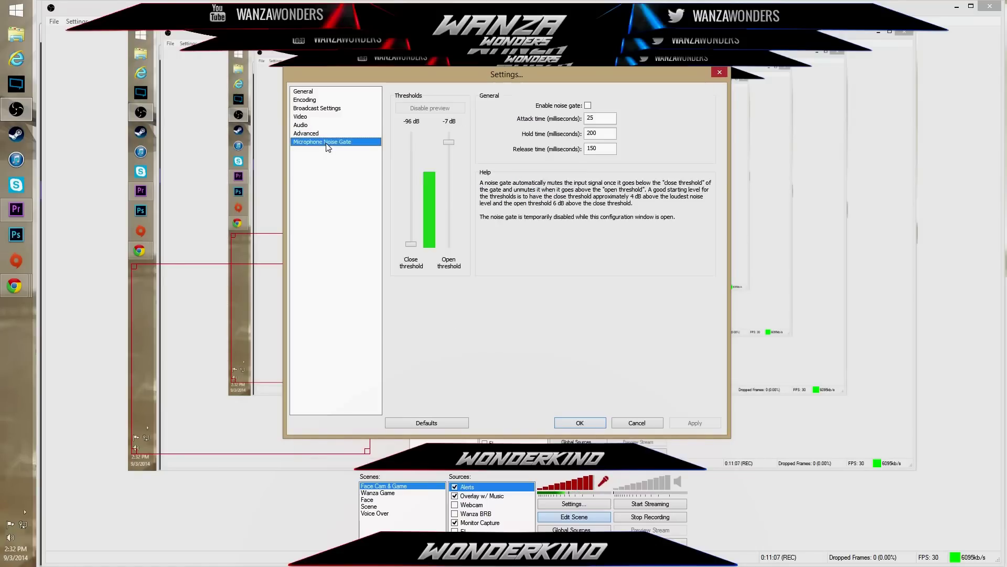
{"action": "left_click", "coordinate": [719, 71]}
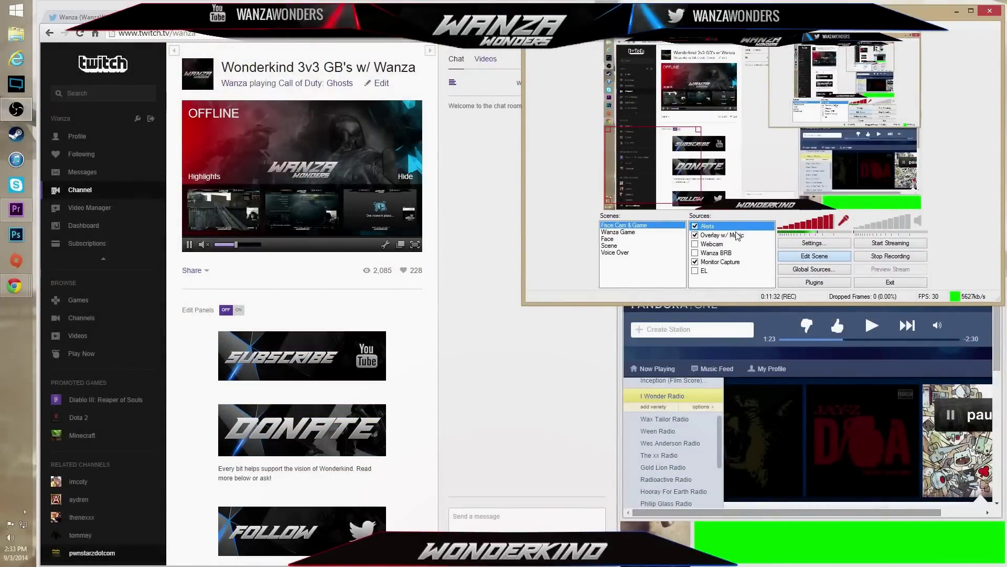
{"action": "right_click", "coordinate": [740, 236]}
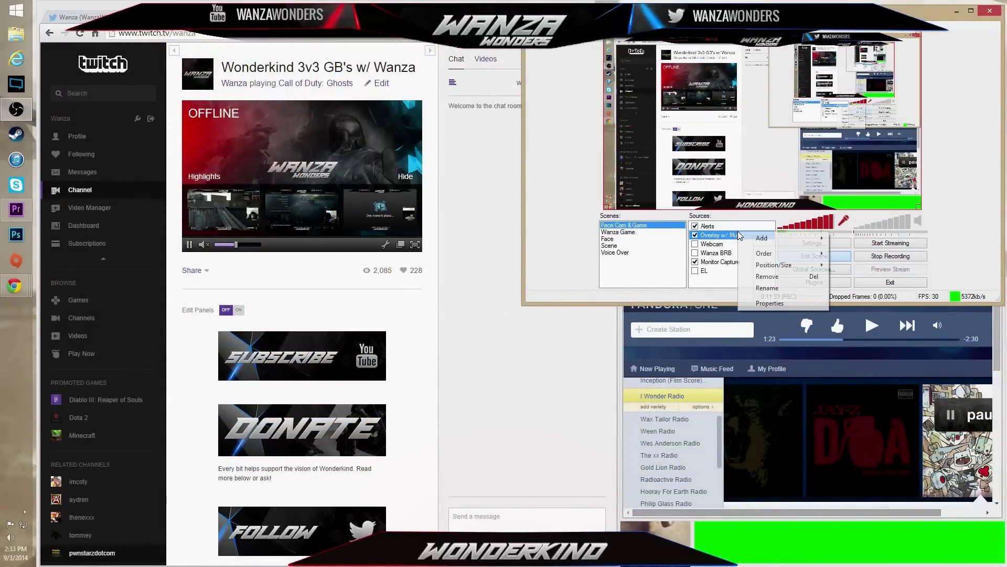
{"action": "left_click", "coordinate": [769, 303]}
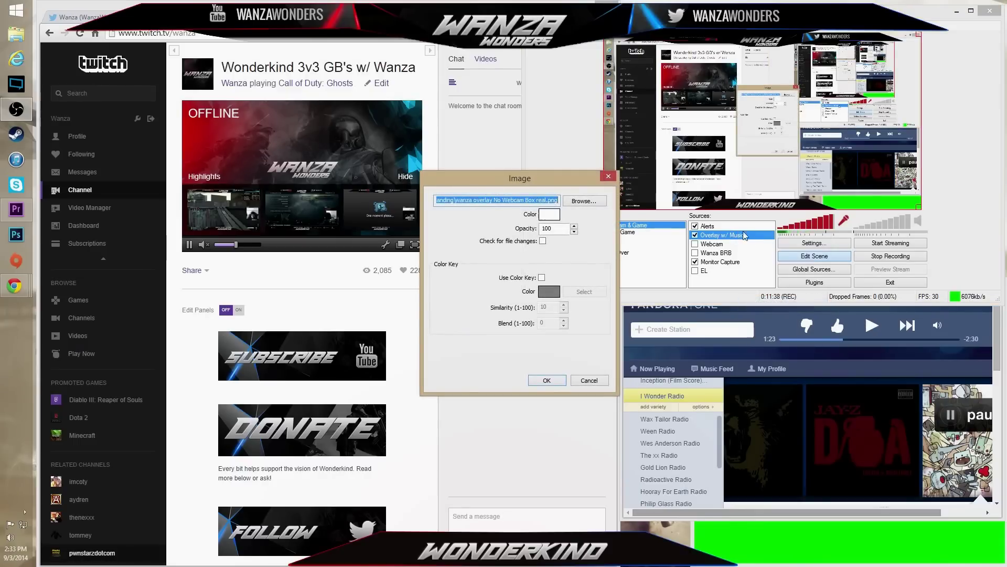
{"action": "left_click", "coordinate": [578, 203]}
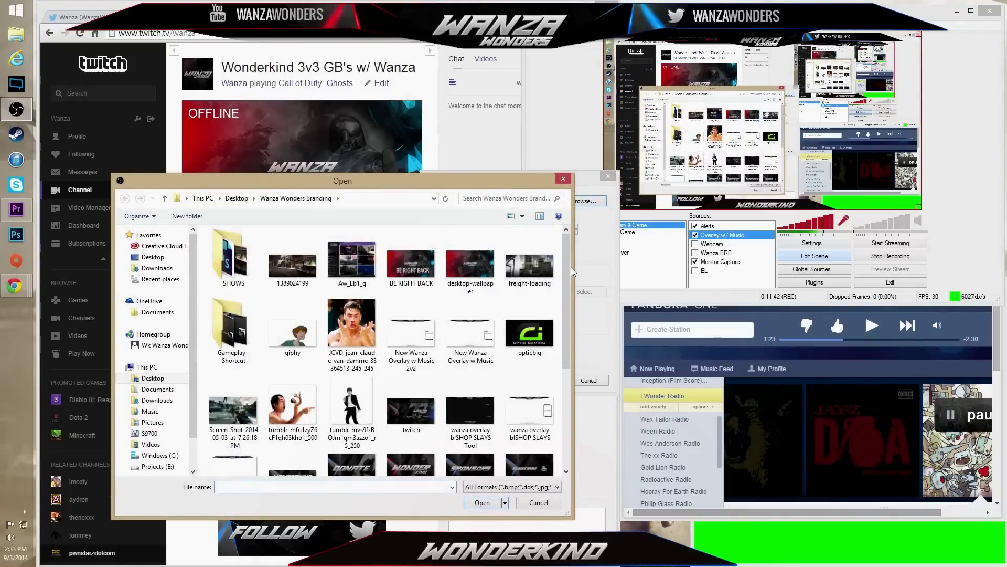
{"action": "mouse_move", "coordinate": [568, 268]}
{"action": "left_mouse_down"}
{"action": "mouse_move", "coordinate": [568, 354]}
{"action": "mouse_move", "coordinate": [576, 300]}
{"action": "mouse_move", "coordinate": [568, 264]}
{"action": "left_mouse_up"}
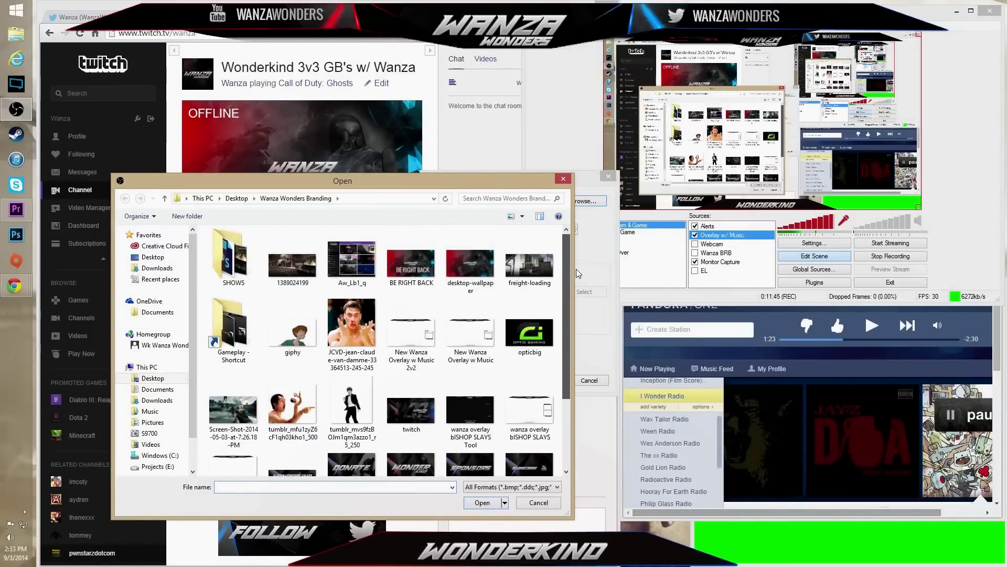
{"action": "left_click", "coordinate": [470, 335]}
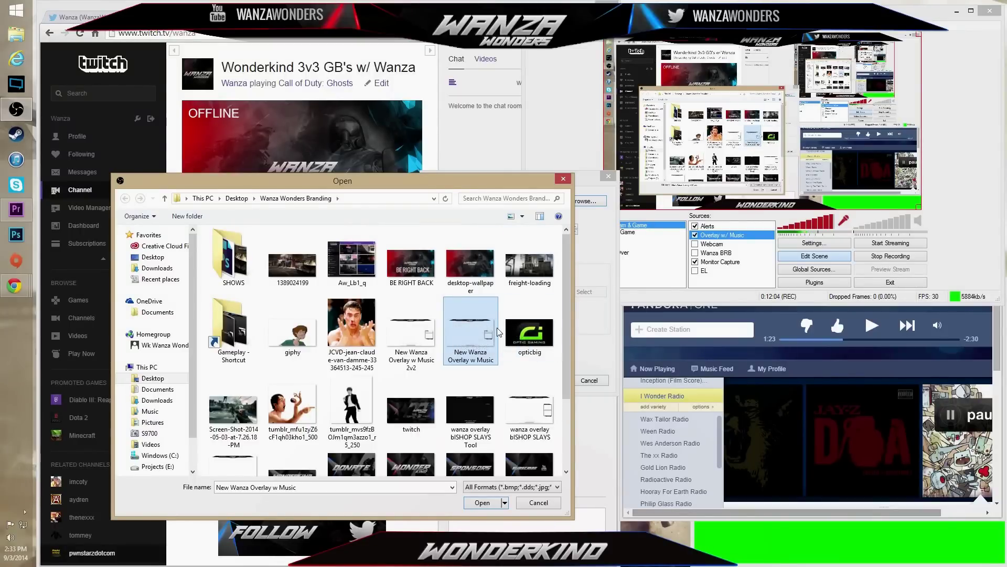
{"action": "scroll", "coordinate": [569, 268], "scroll_direction": "down", "scroll_amount": 3}
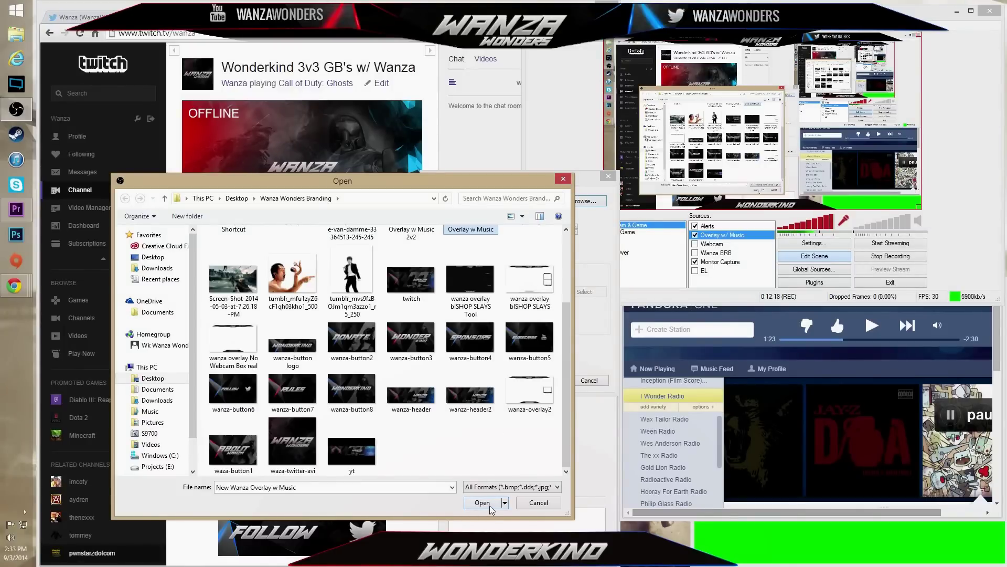
{"action": "left_click", "coordinate": [563, 179]}
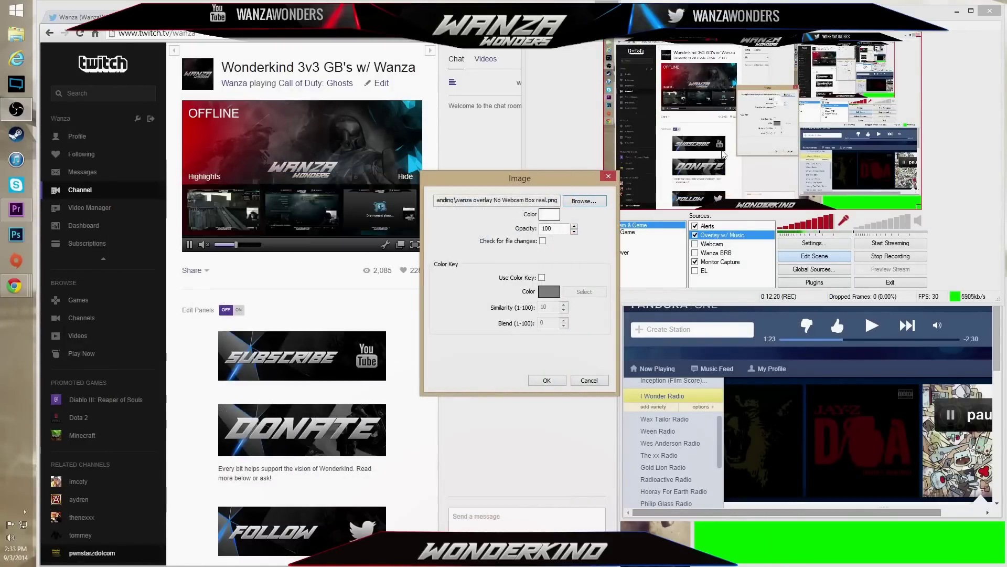
{"action": "left_click", "coordinate": [695, 237]}
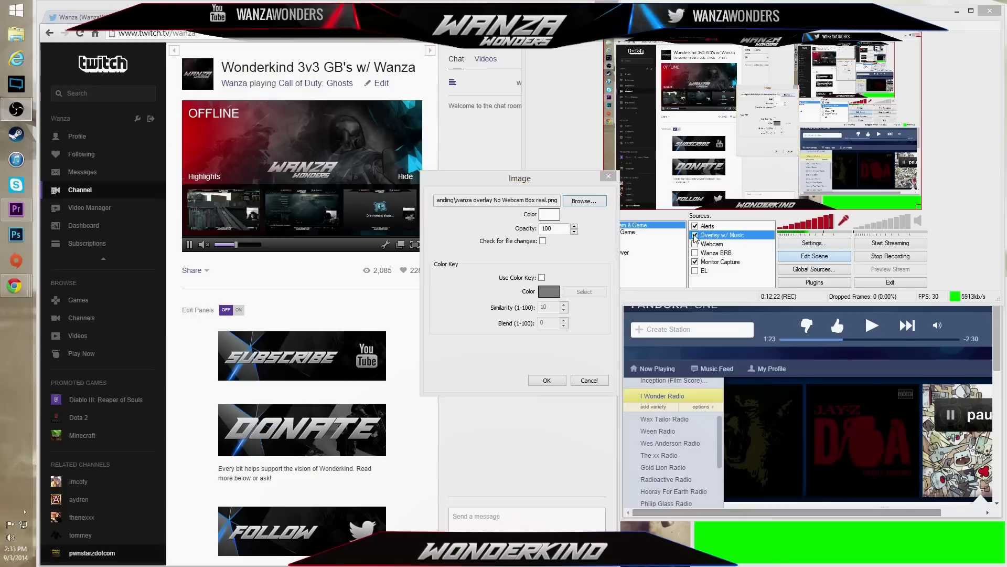
Step: Close the image source properties and toggle Overlay w/ Music visibility off and back on
{"action": "left_click", "coordinate": [546, 380]}
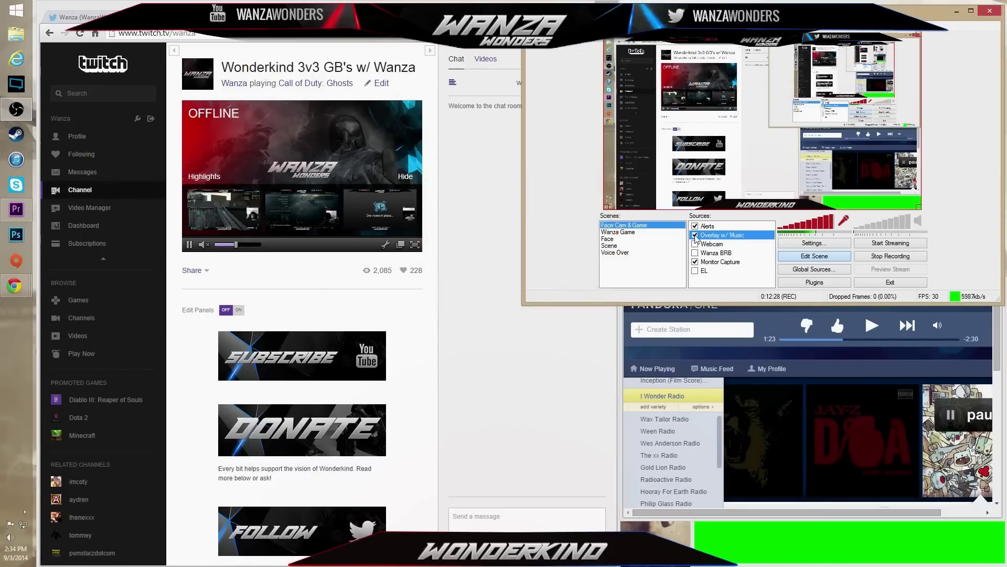
{"action": "left_click", "coordinate": [695, 236]}
{"action": "left_click", "coordinate": [695, 235]}
Step: Open the Alerts source's Window Capture properties and reposition that dialog
{"action": "left_click", "coordinate": [703, 226]}
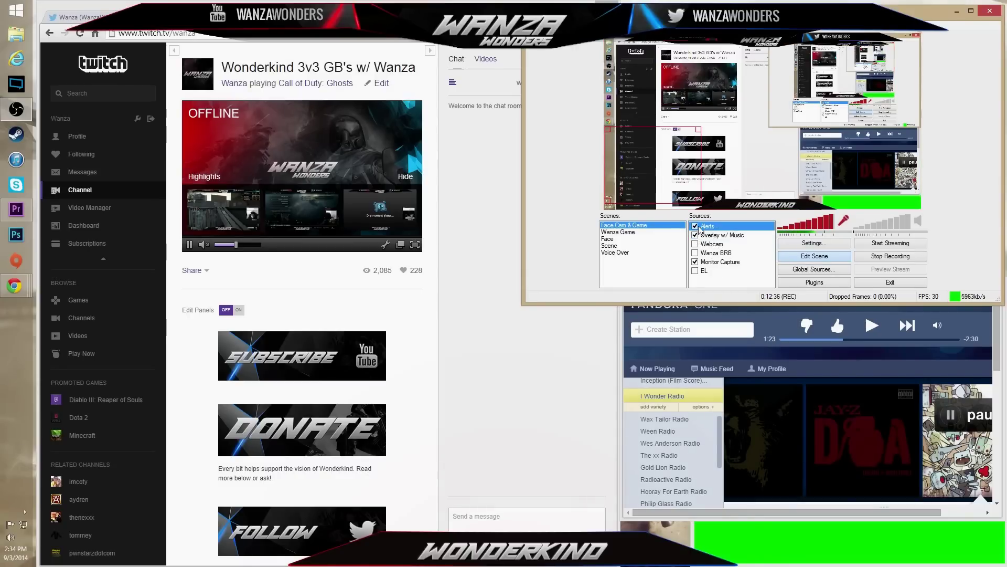
{"action": "right_click", "coordinate": [706, 227]}
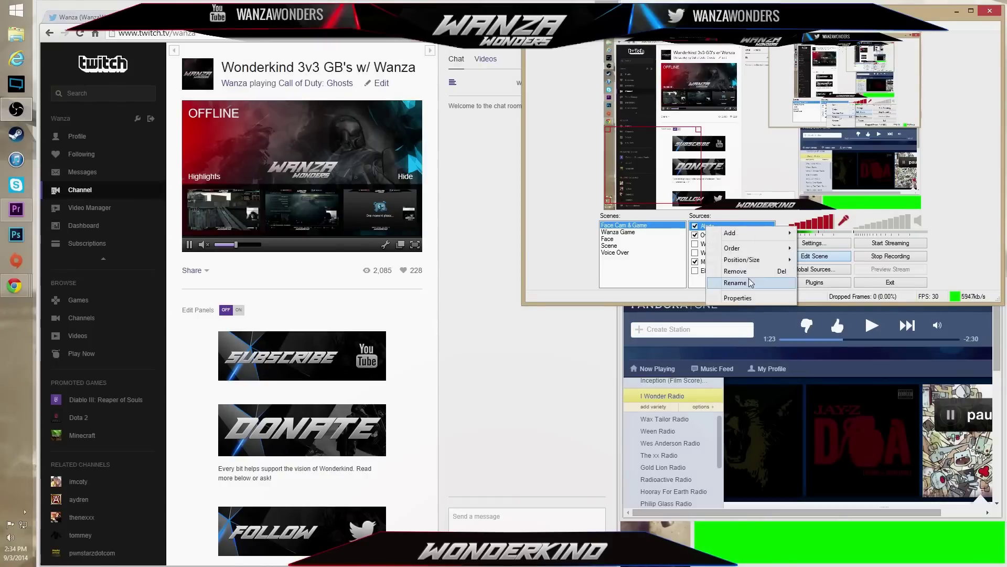
{"action": "left_click", "coordinate": [724, 297]}
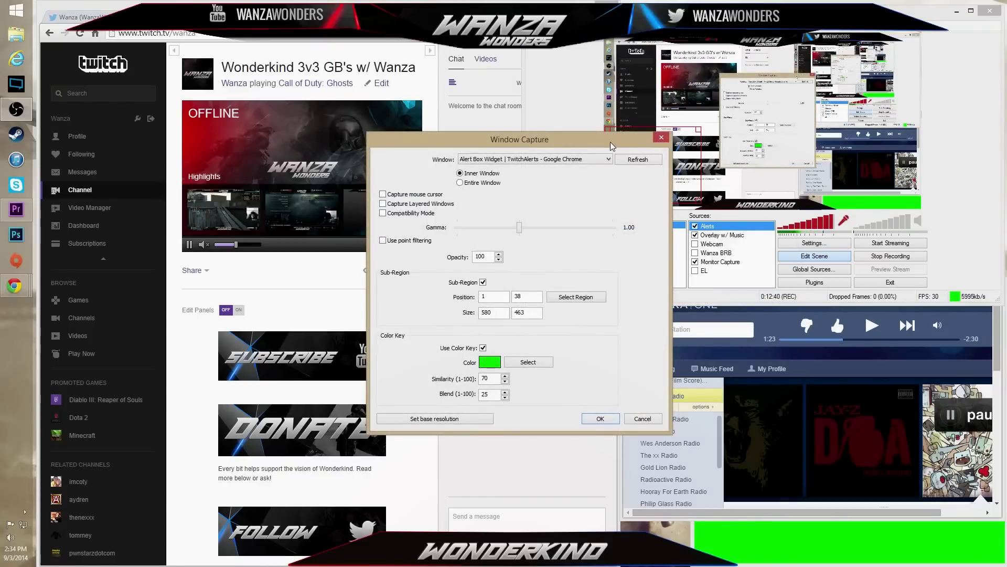
{"action": "left_click_drag", "start_coordinate": [610, 142], "coordinate": [725, 138]}
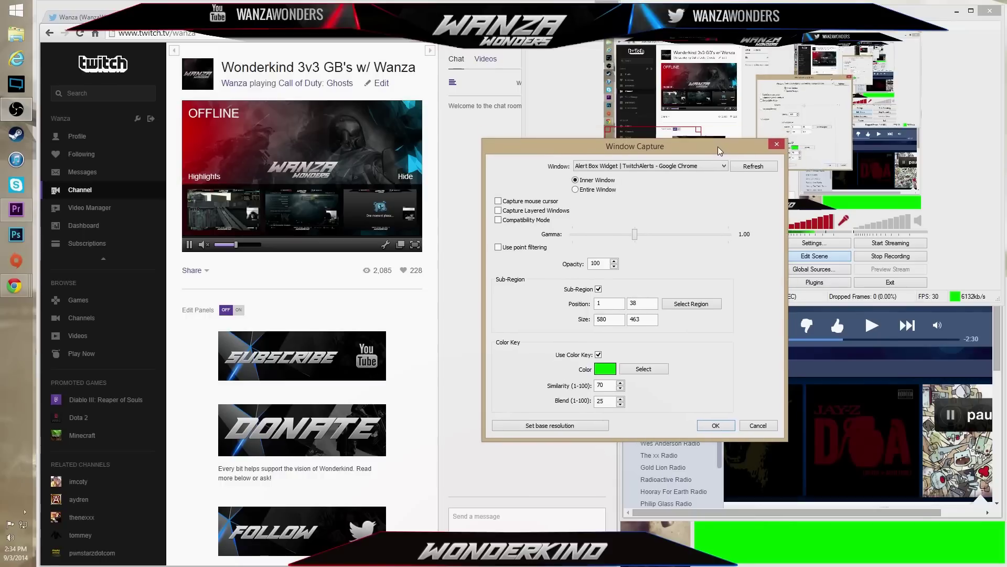
{"action": "left_click_drag", "start_coordinate": [718, 146], "coordinate": [716, 147]}
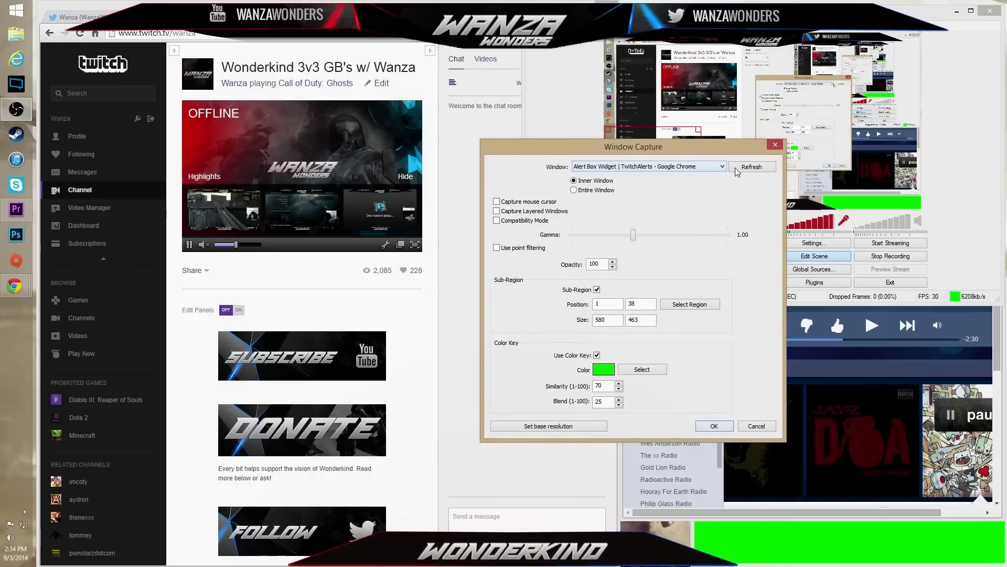
{"action": "left_click_drag", "start_coordinate": [713, 150], "coordinate": [703, 148]}
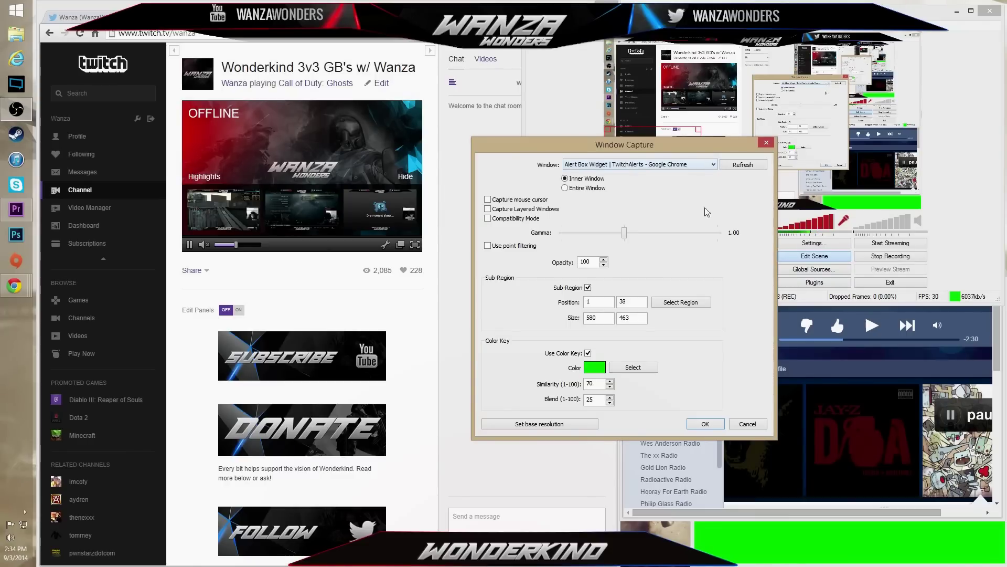
Step: Set the alert capture sub-region to 585×451 starting at 1,50 and apply with OK
{"action": "left_click", "coordinate": [692, 303]}
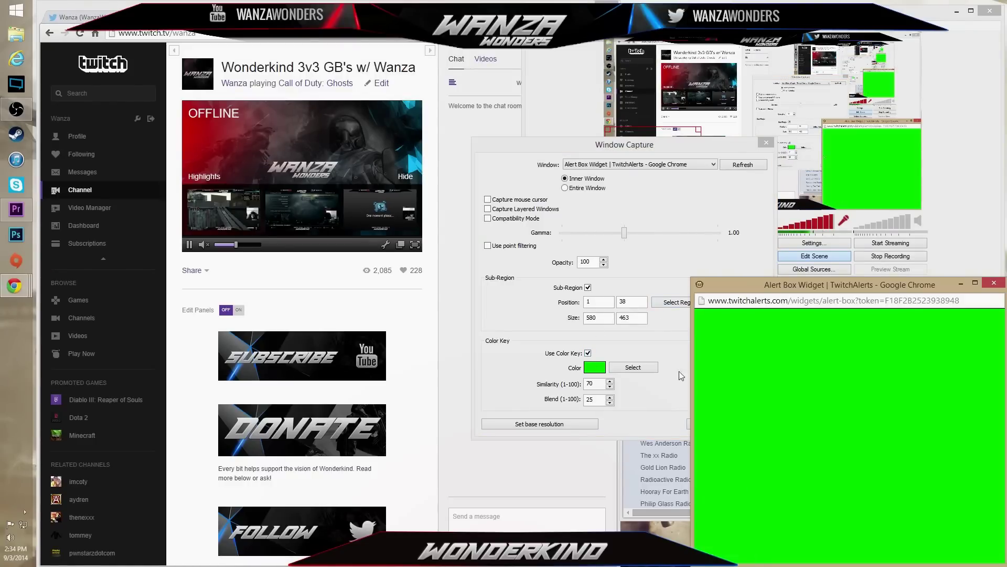
{"action": "left_click", "coordinate": [682, 305]}
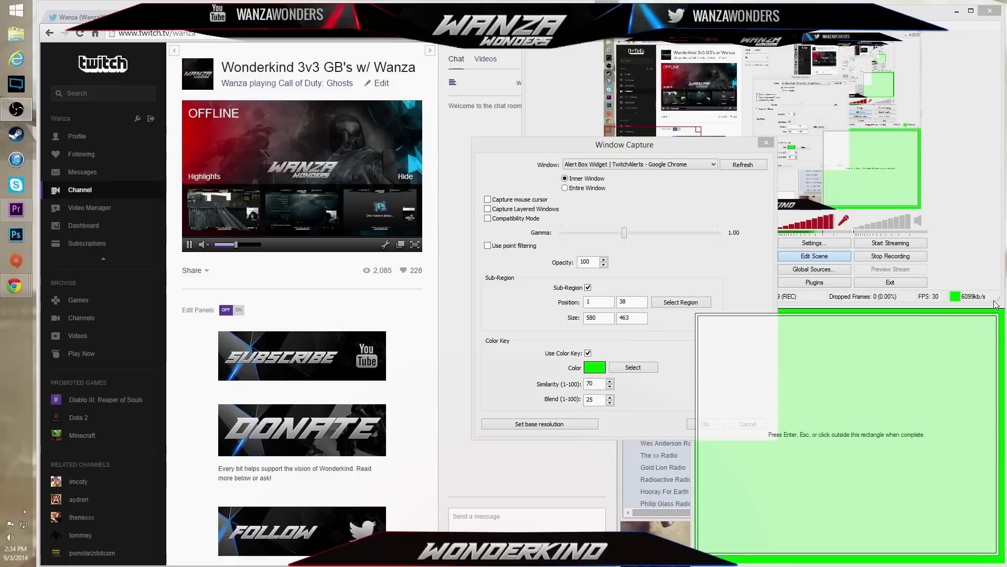
{"action": "left_click_drag", "start_coordinate": [994, 315], "coordinate": [994, 320]}
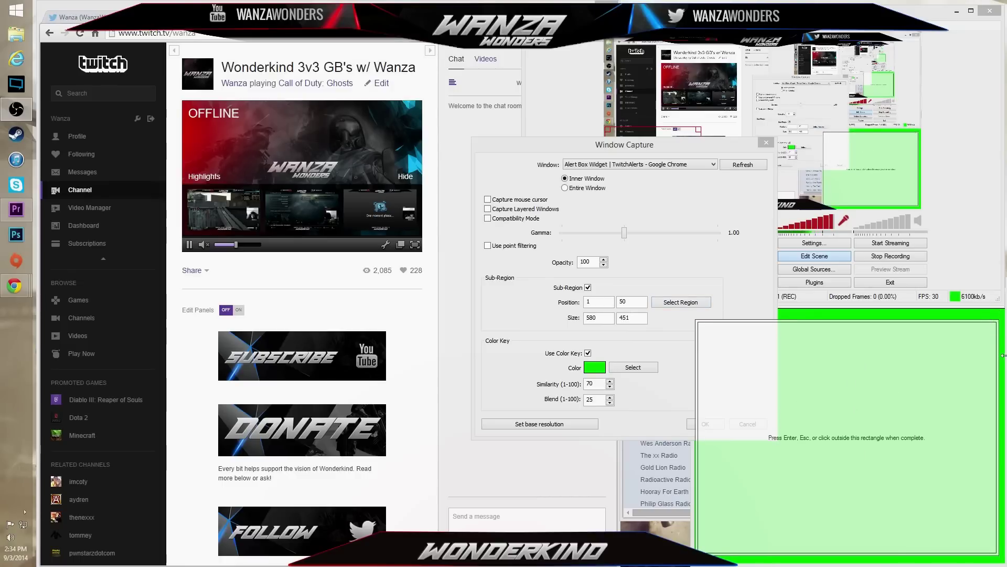
{"action": "left_click_drag", "start_coordinate": [998, 357], "coordinate": [1000, 357]}
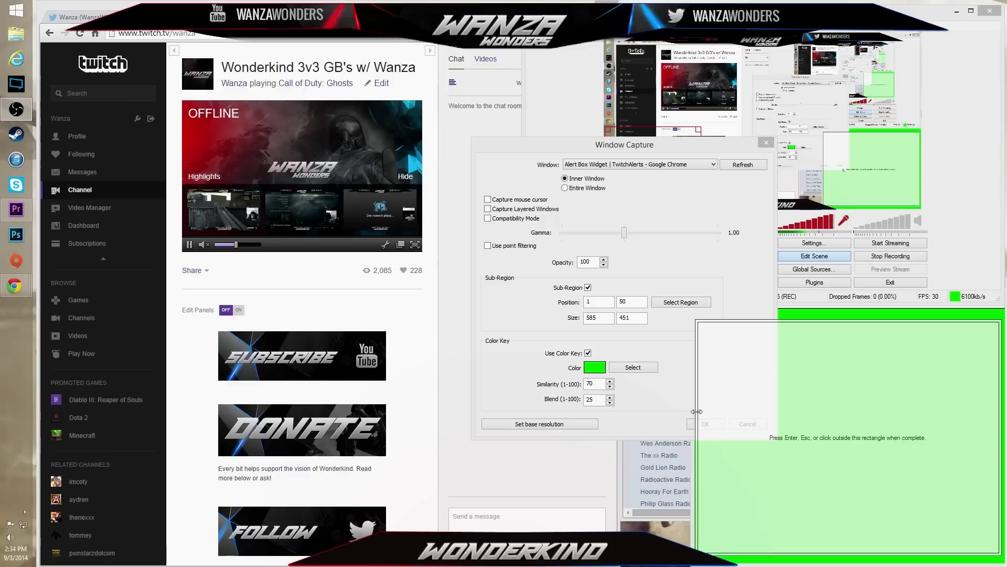
{"action": "left_click", "coordinate": [643, 351]}
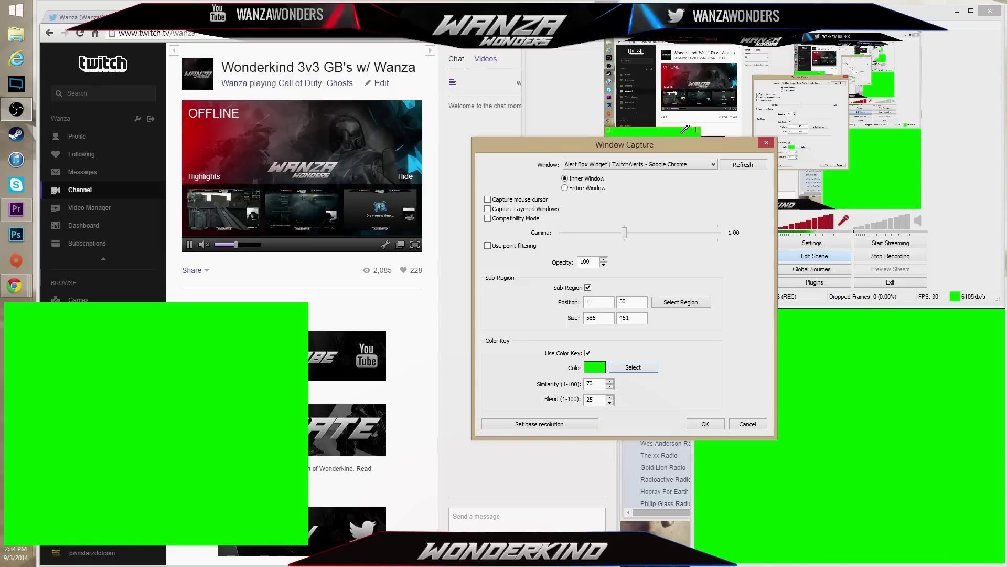
{"action": "left_click", "coordinate": [703, 422]}
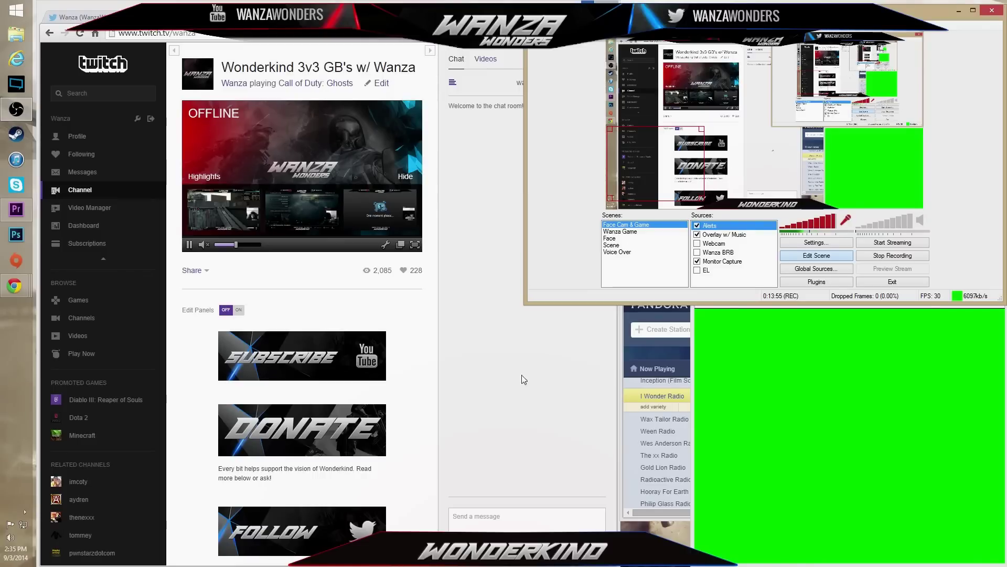
{"action": "left_click", "coordinate": [499, 386]}
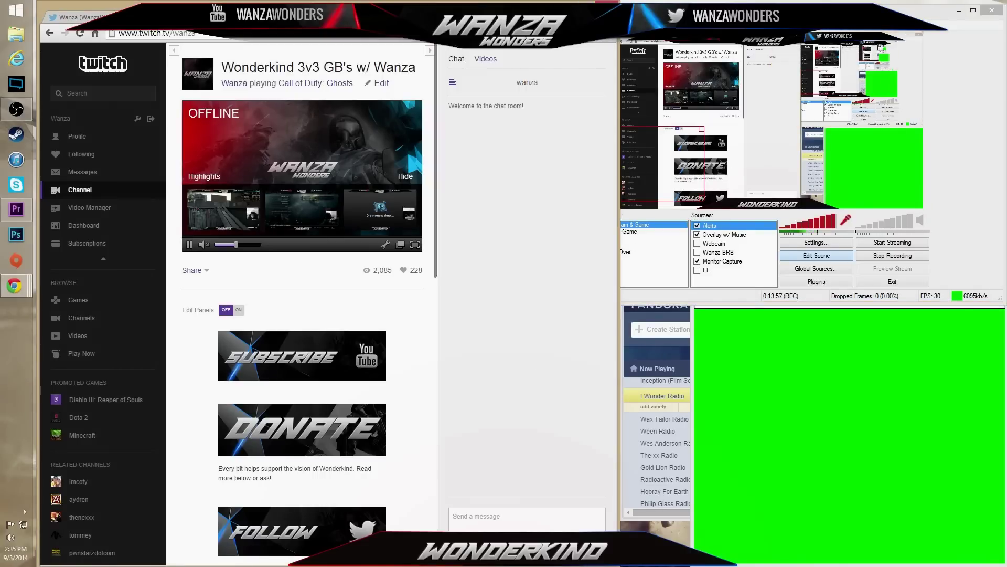
Step: Go from the TwitchAlerts home page to the dashboard and open Donation Settings
{"action": "key", "text": "ctrl+Tab"}
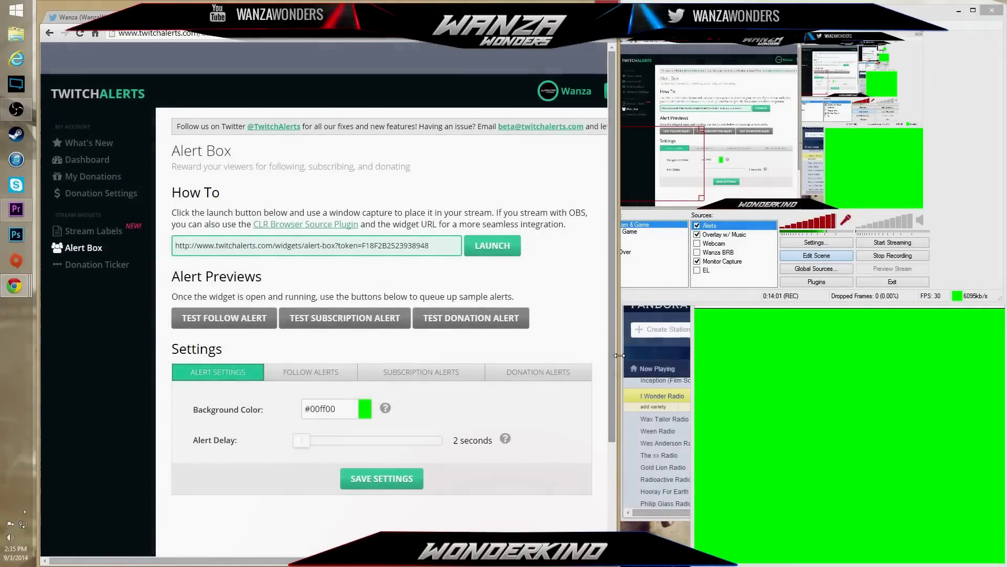
{"action": "left_click_drag", "start_coordinate": [617, 355], "coordinate": [687, 355]}
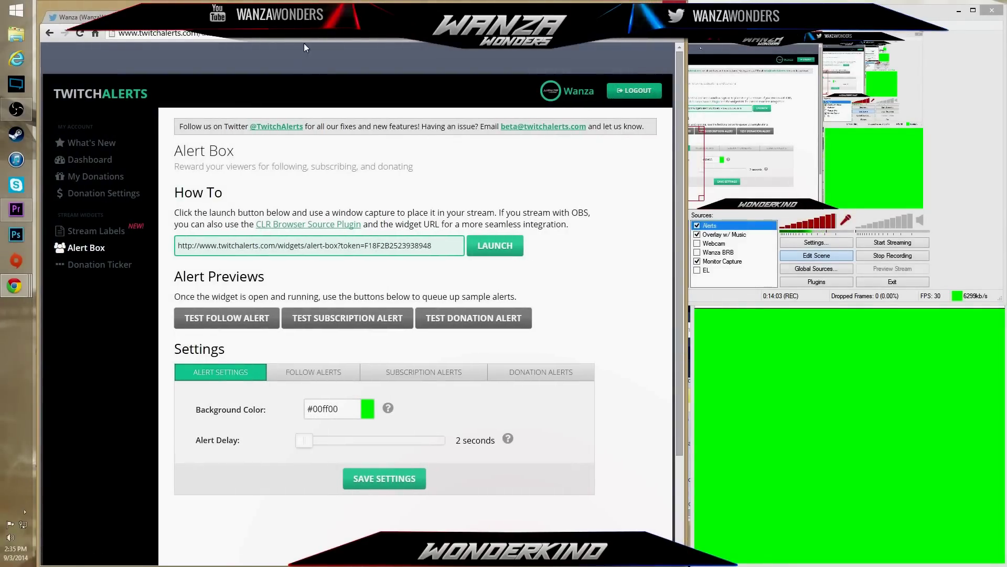
{"action": "left_click_drag", "start_coordinate": [315, 39], "coordinate": [200, 34]}
{"action": "key", "text": "BackSpace"}
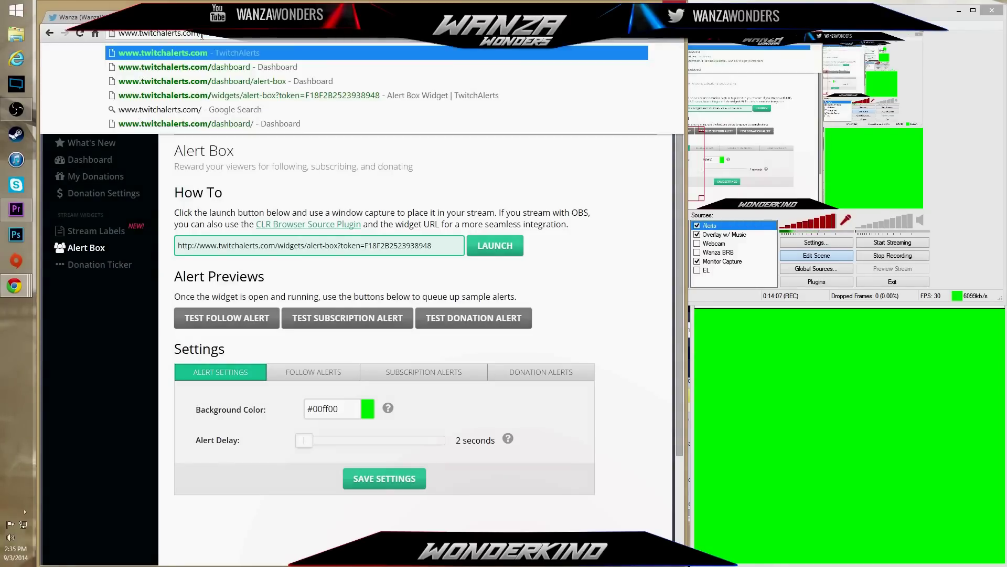
{"action": "key", "text": "Return"}
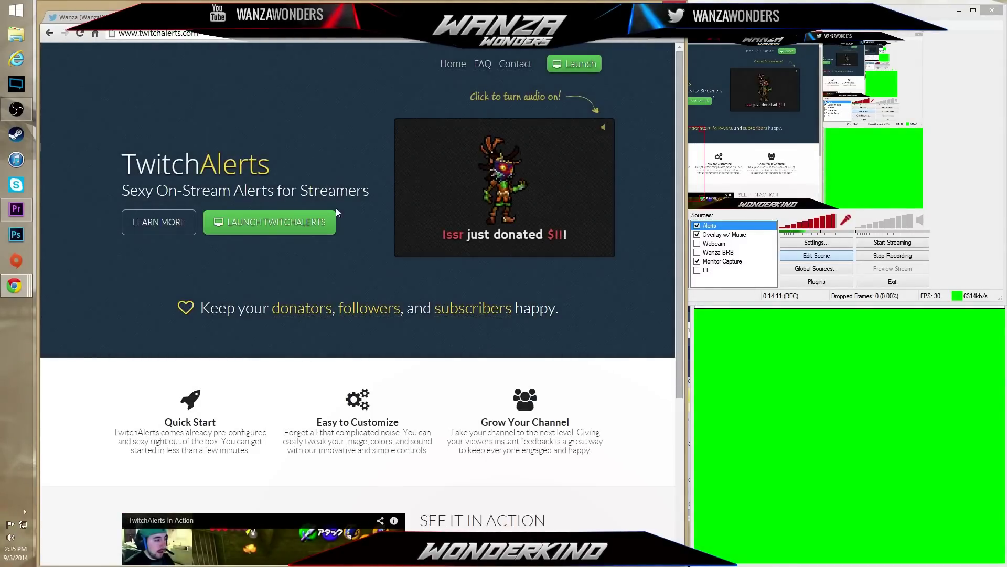
{"action": "left_click", "coordinate": [314, 222]}
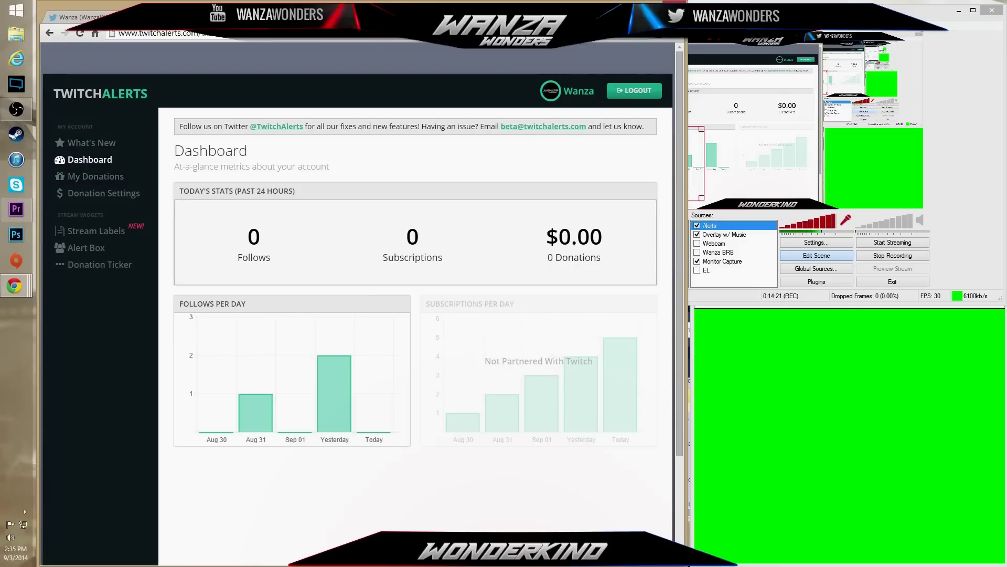
{"action": "scroll", "coordinate": [442, 153], "scroll_direction": "down", "scroll_amount": 2}
{"action": "scroll", "coordinate": [440, 164], "scroll_direction": "up", "scroll_amount": 2}
{"action": "left_click", "coordinate": [105, 193]}
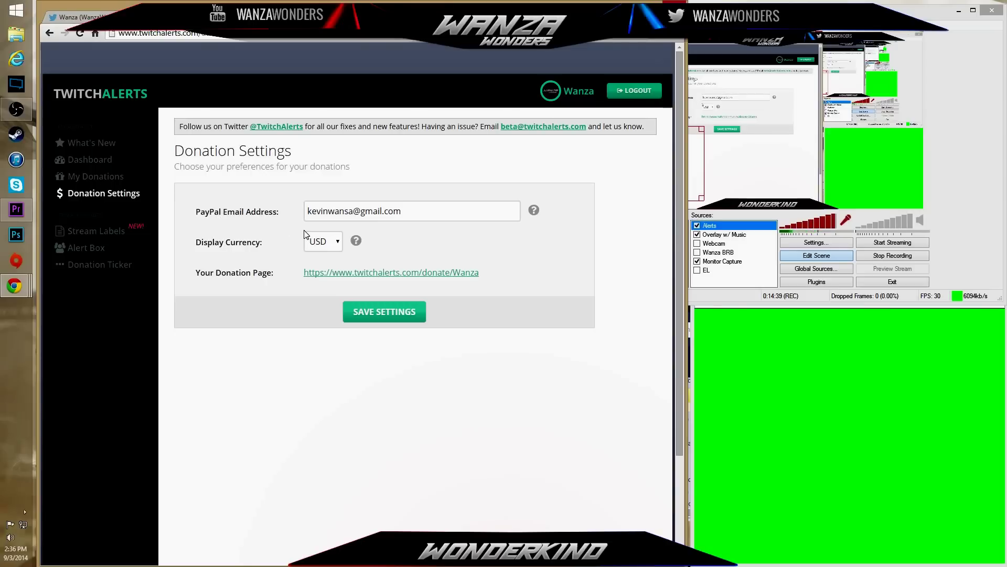
Step: Preview the public donation page's amount, name and message fields, then close it
{"action": "left_click", "coordinate": [346, 274]}
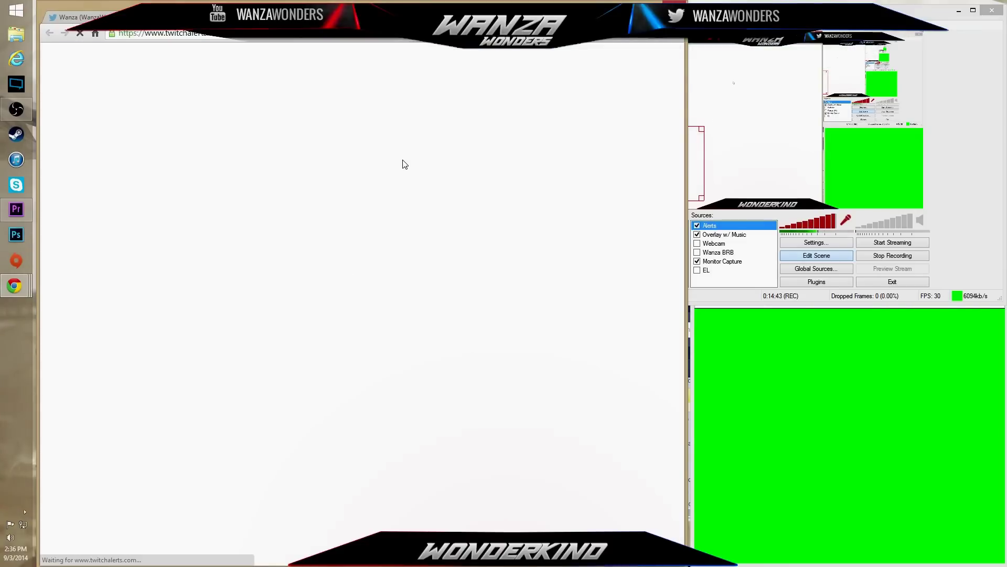
{"action": "left_click", "coordinate": [348, 265]}
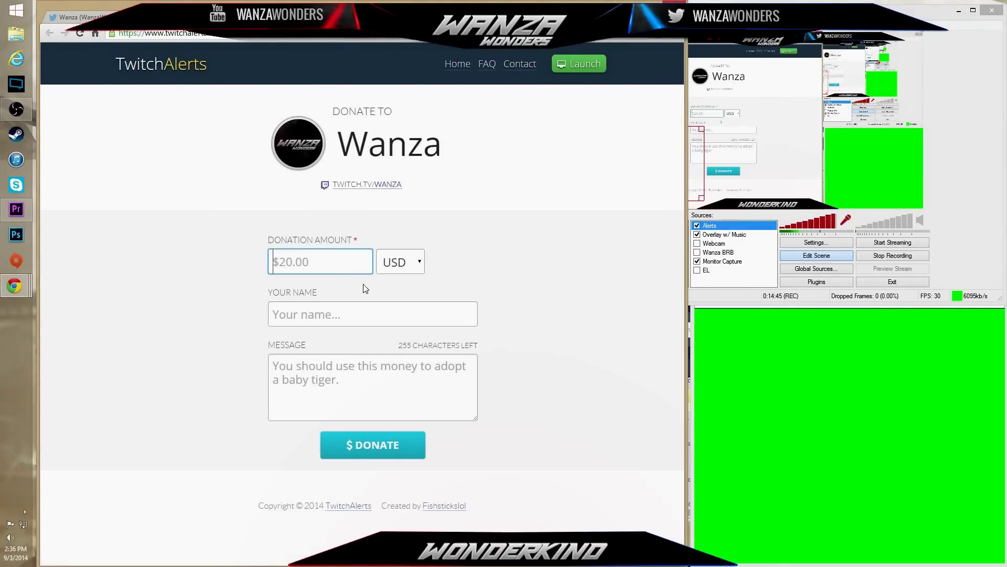
{"action": "left_click", "coordinate": [332, 362]}
{"action": "left_click", "coordinate": [332, 313]}
{"action": "left_click", "coordinate": [329, 259]}
{"action": "left_click", "coordinate": [349, 268]}
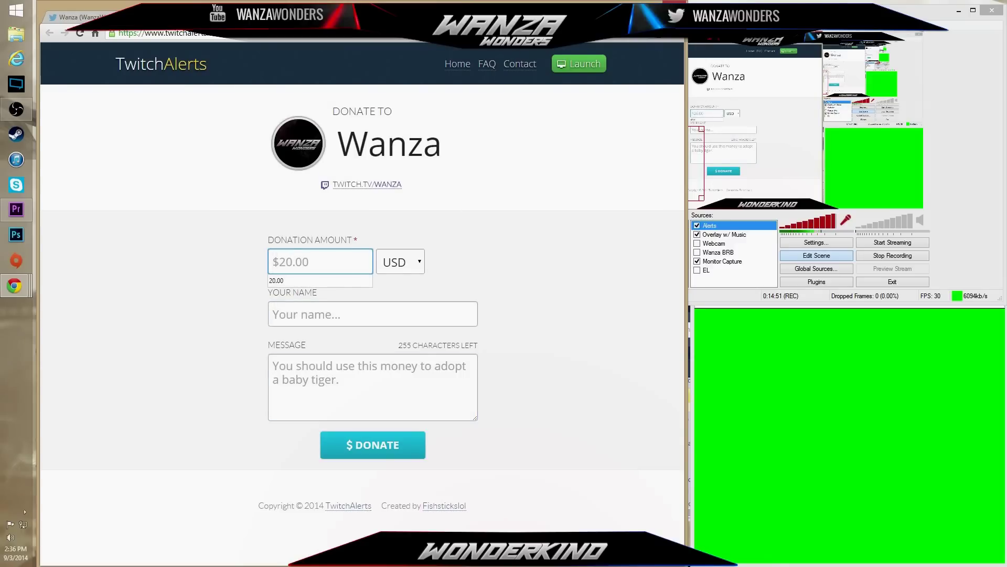
{"action": "key", "text": "ctrl+w"}
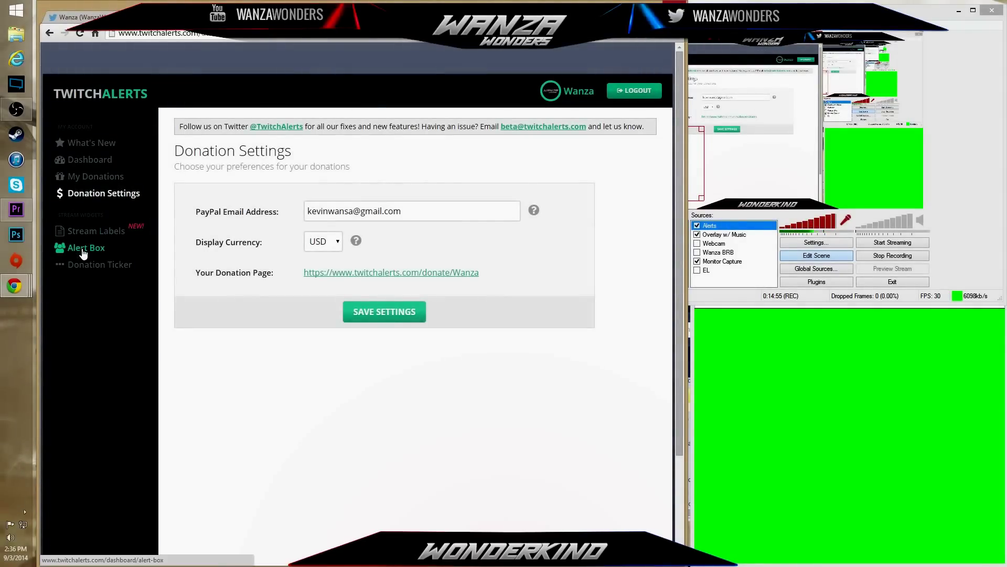
Step: Show the Alert Box's Follow Alerts settings and queue a test follow and a test donation alert
{"action": "left_click", "coordinate": [83, 252]}
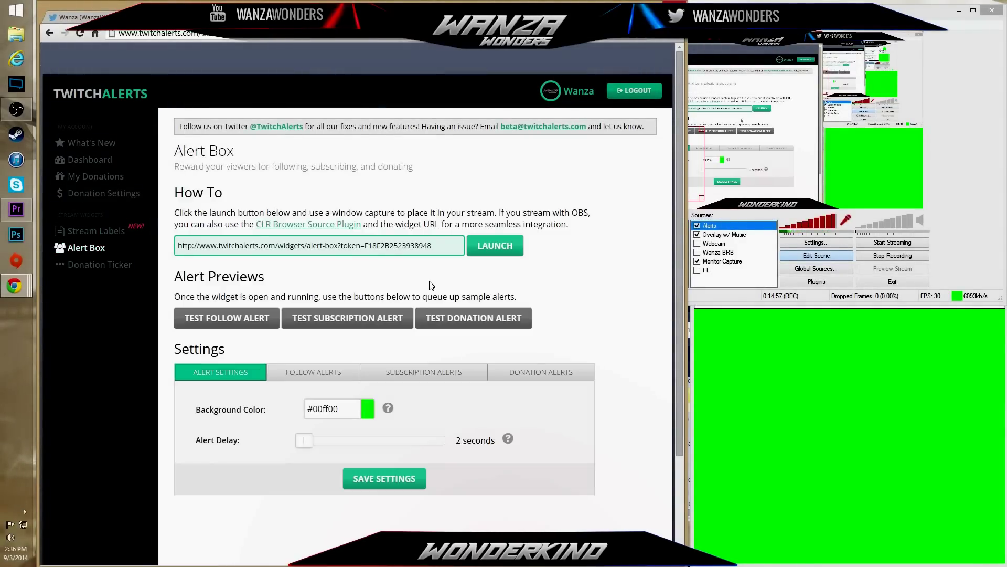
{"action": "scroll", "coordinate": [568, 274], "scroll_direction": "down", "scroll_amount": 3}
{"action": "scroll", "coordinate": [570, 277], "scroll_direction": "up", "scroll_amount": 2}
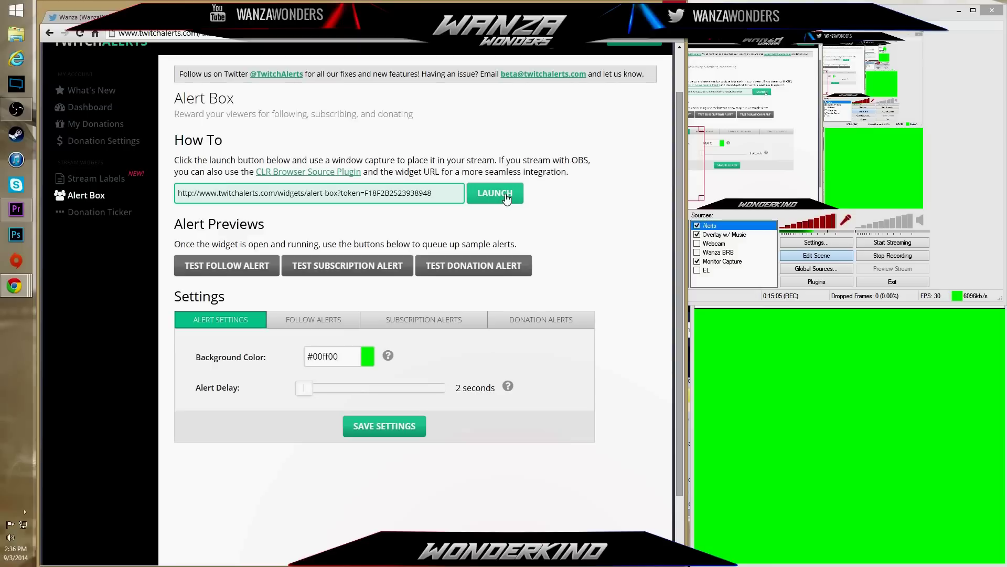
{"action": "left_click", "coordinate": [322, 320]}
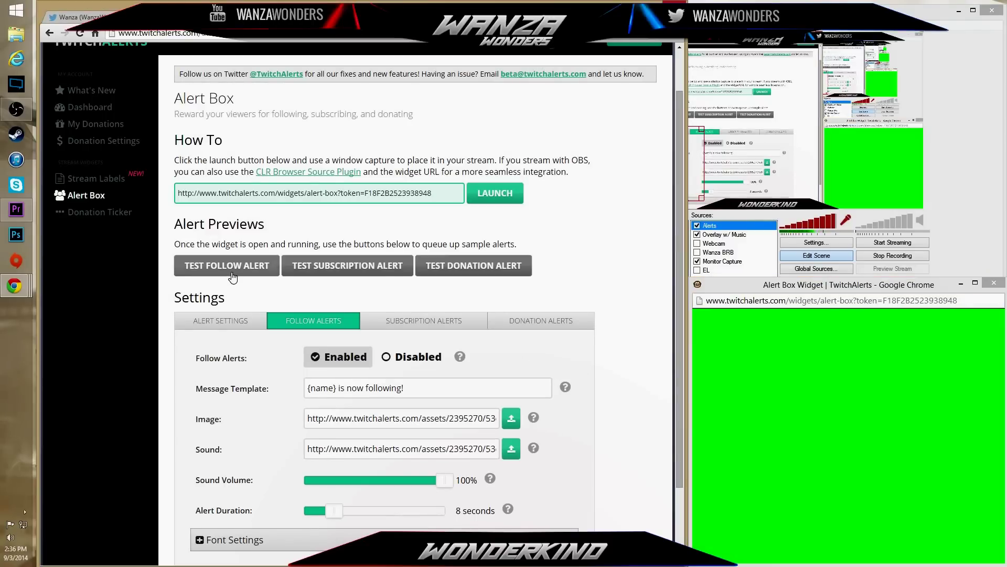
{"action": "left_click", "coordinate": [263, 271]}
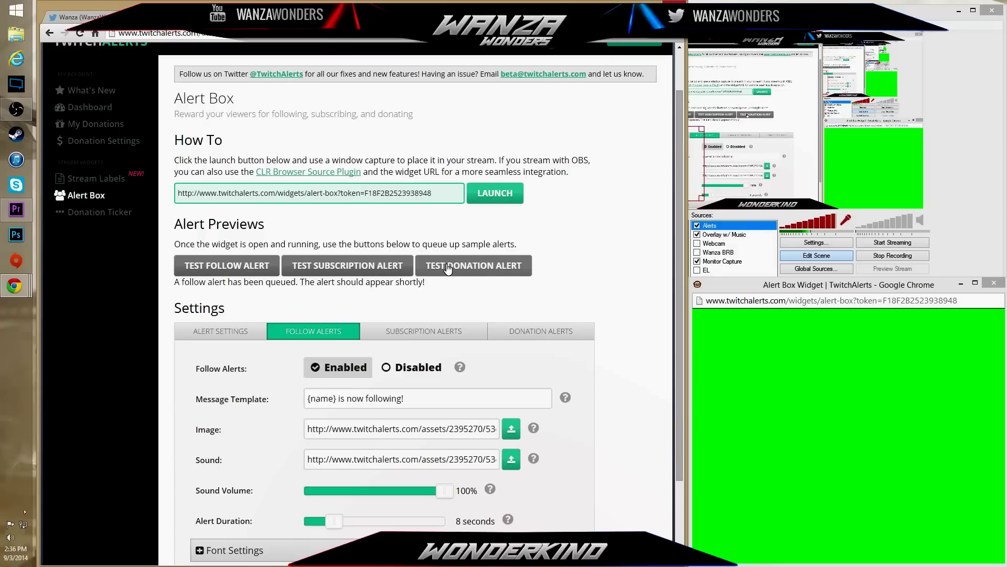
{"action": "left_click", "coordinate": [447, 269]}
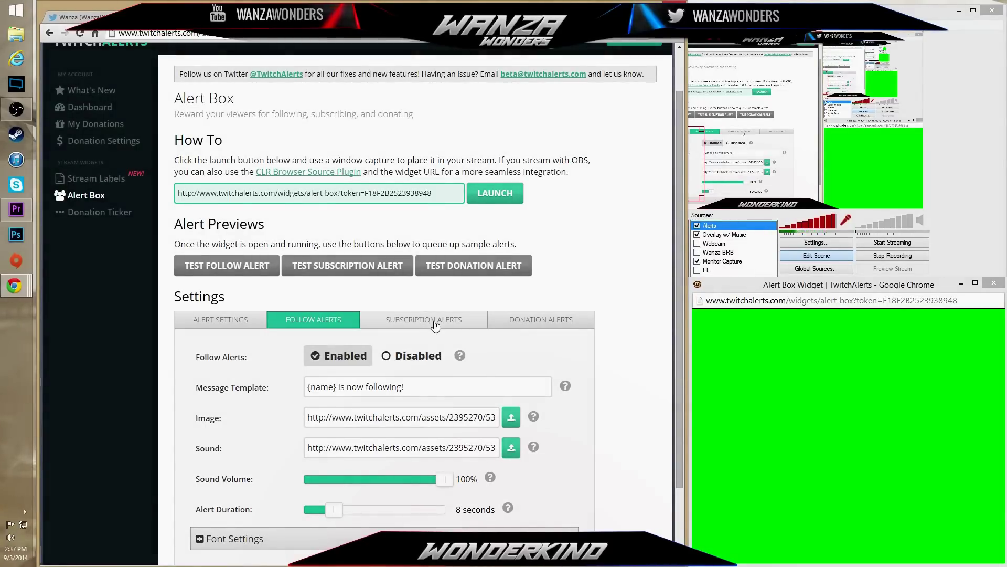
Step: Check the donation alert settings ('{name} donated {amount}!', 10 s) and watch the test alert play in OBS
{"action": "left_click", "coordinate": [519, 320]}
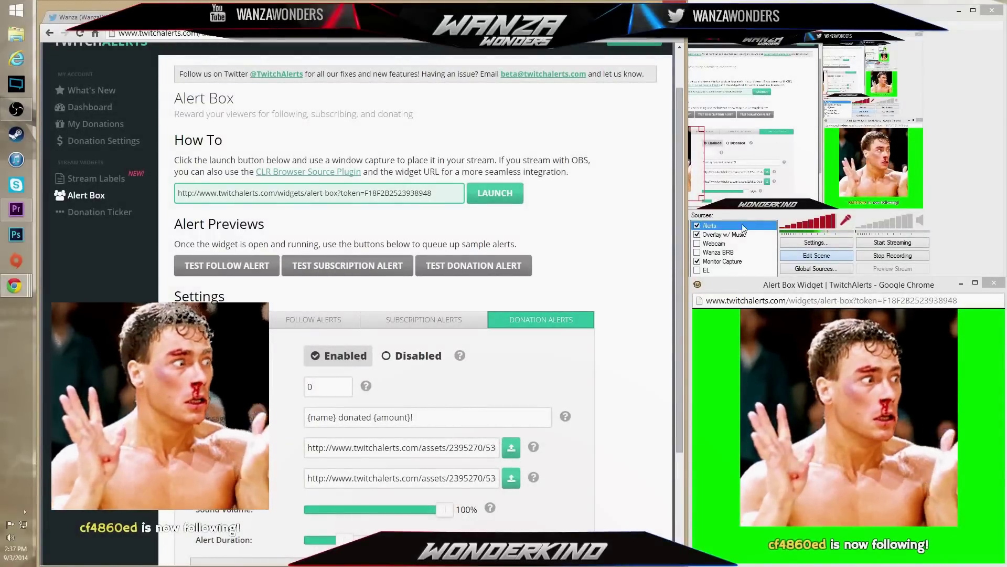
{"action": "left_click", "coordinate": [951, 192]}
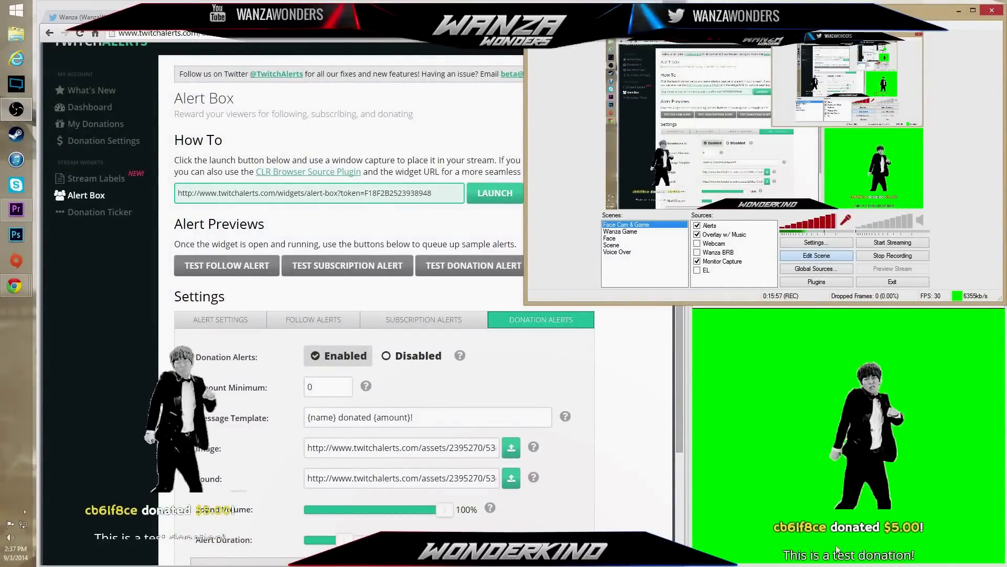
{"action": "left_click", "coordinate": [621, 434]}
{"action": "scroll", "coordinate": [639, 407], "scroll_direction": "down", "scroll_amount": 2}
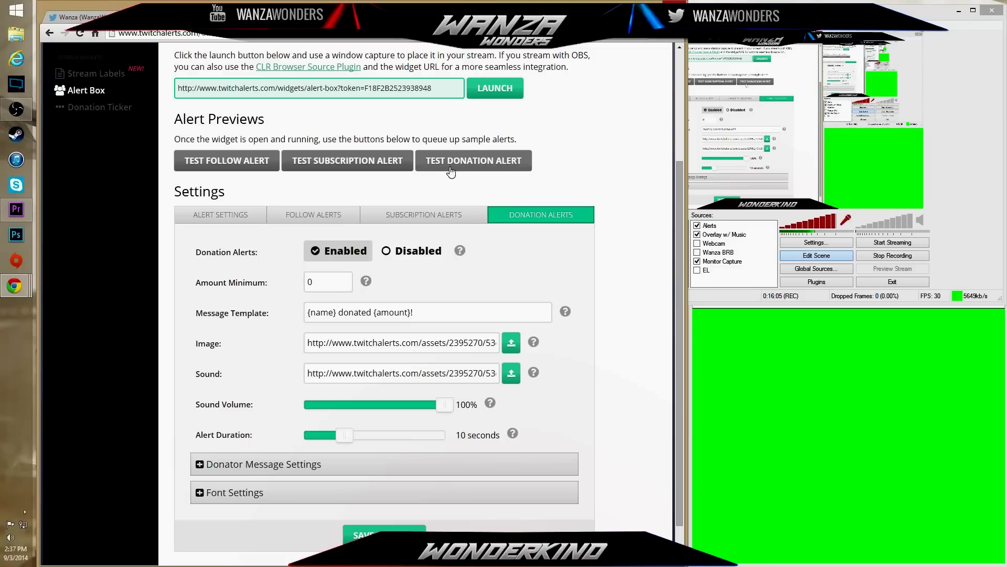
{"action": "scroll", "coordinate": [577, 225], "scroll_direction": "up", "scroll_amount": 2}
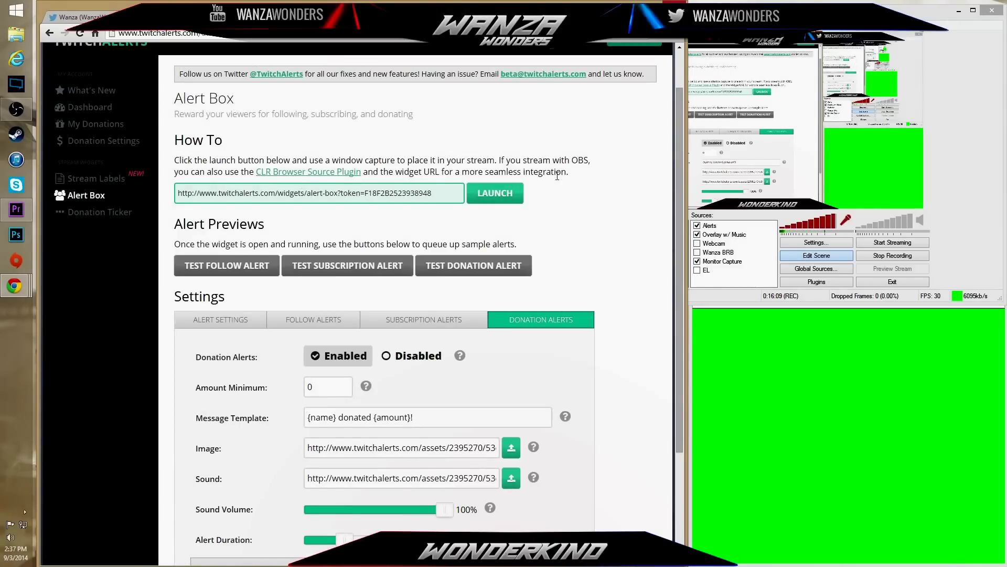
{"action": "left_click", "coordinate": [508, 202]}
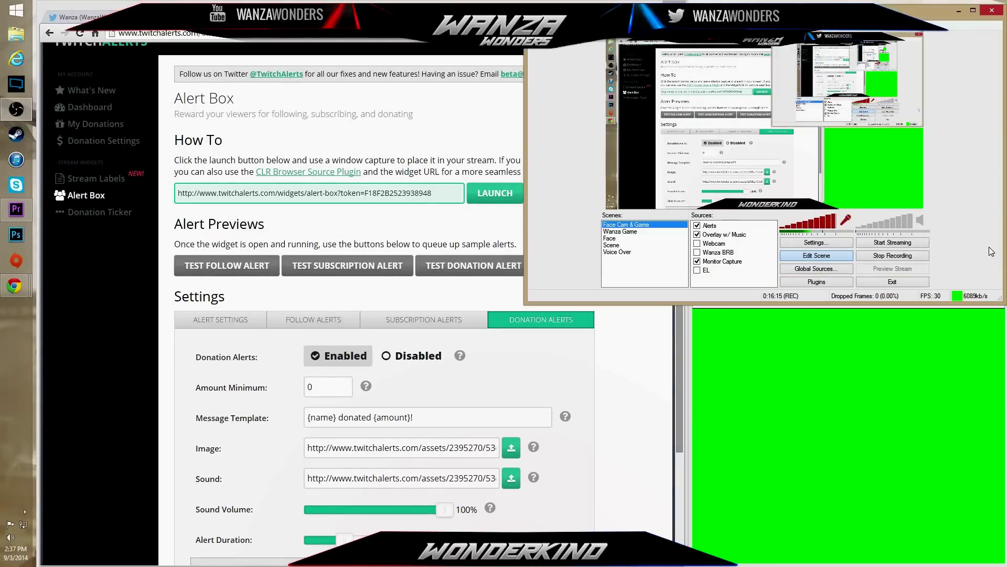
Step: Bring up the Pandora player, then return to OBS and select the Webcam and EL sources
{"action": "key", "text": "alt+Tab"}
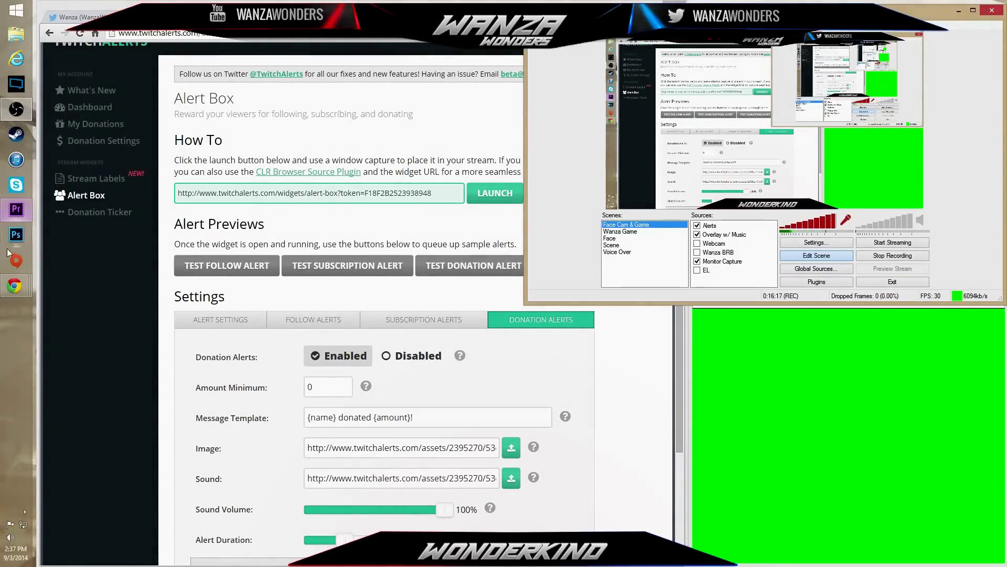
{"action": "mouse_move", "coordinate": [14, 286]}
{"action": "left_click", "coordinate": [95, 305]}
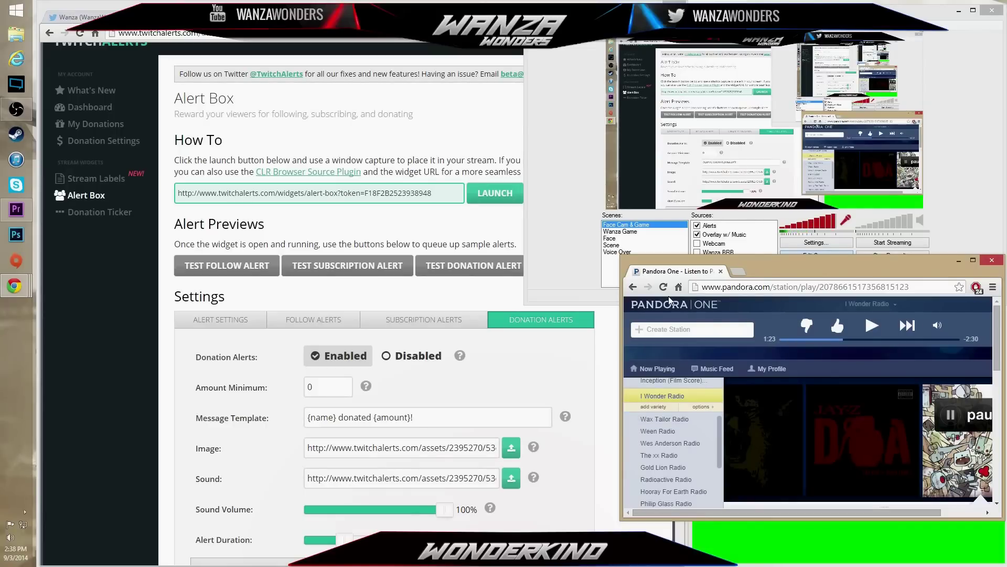
{"action": "left_click", "coordinate": [949, 190]}
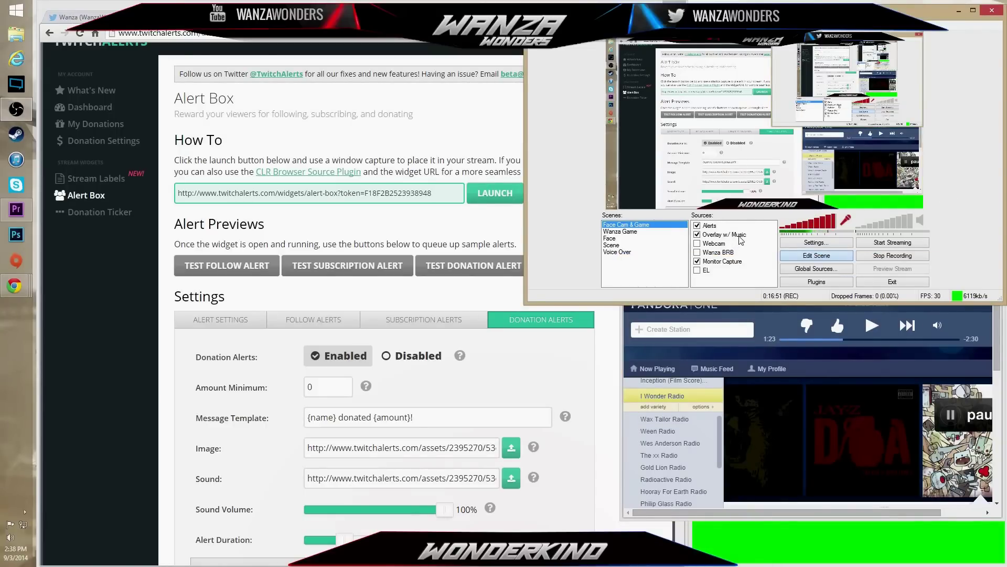
{"action": "left_click", "coordinate": [725, 244]}
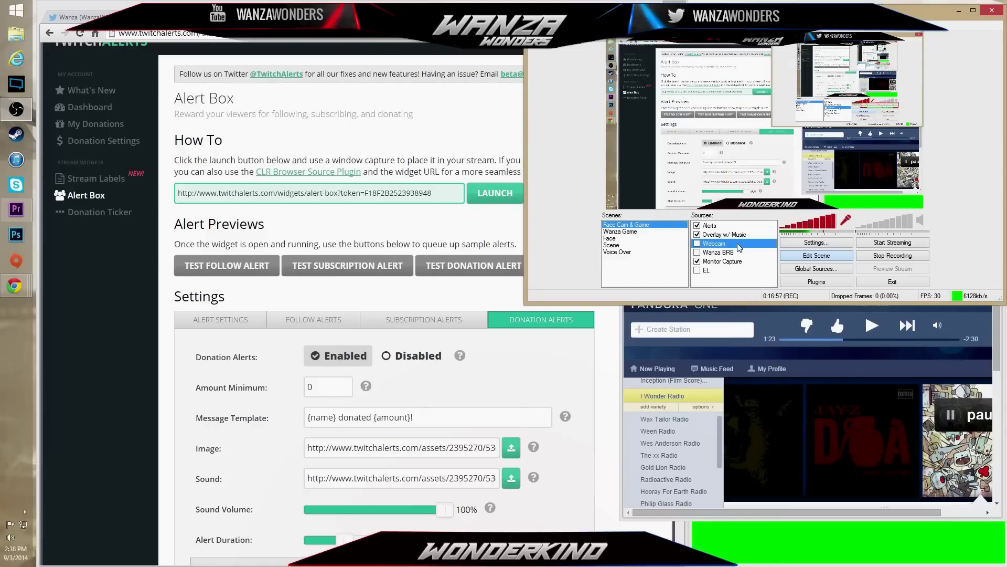
{"action": "left_click", "coordinate": [721, 270]}
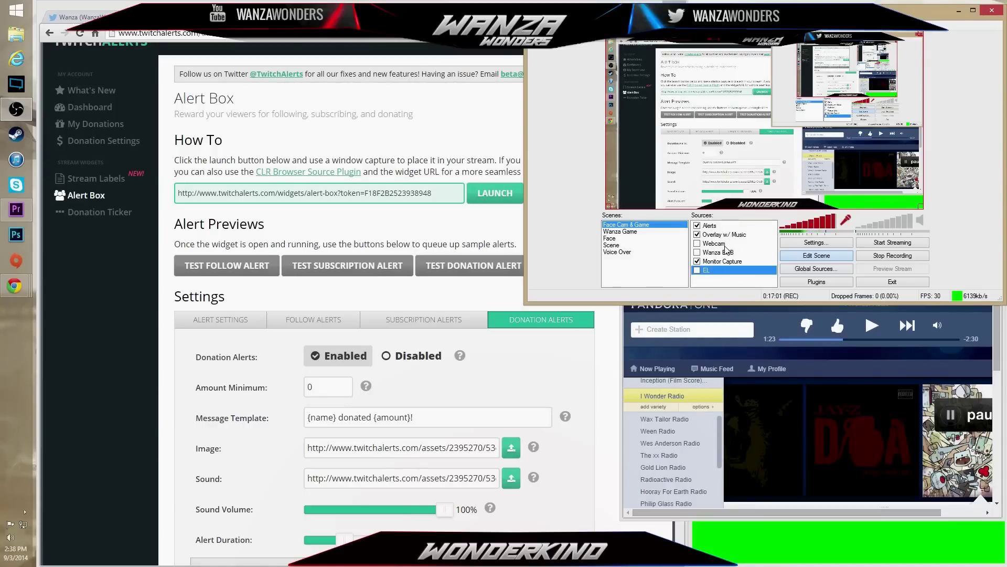
Step: Add a Video Capture Device source named 'Elgato' from the Sources context menu
{"action": "right_click", "coordinate": [721, 276]}
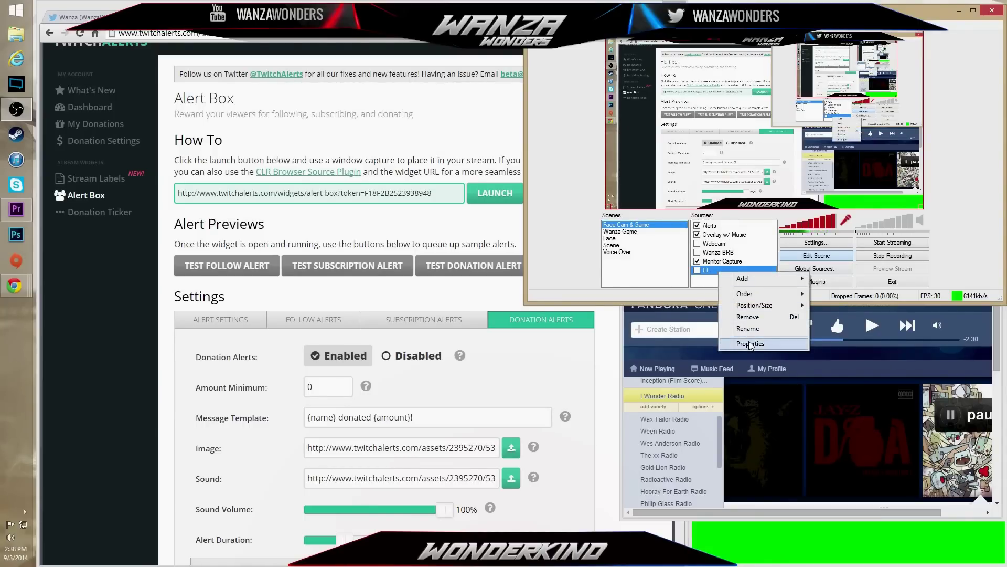
{"action": "mouse_move", "coordinate": [776, 280]}
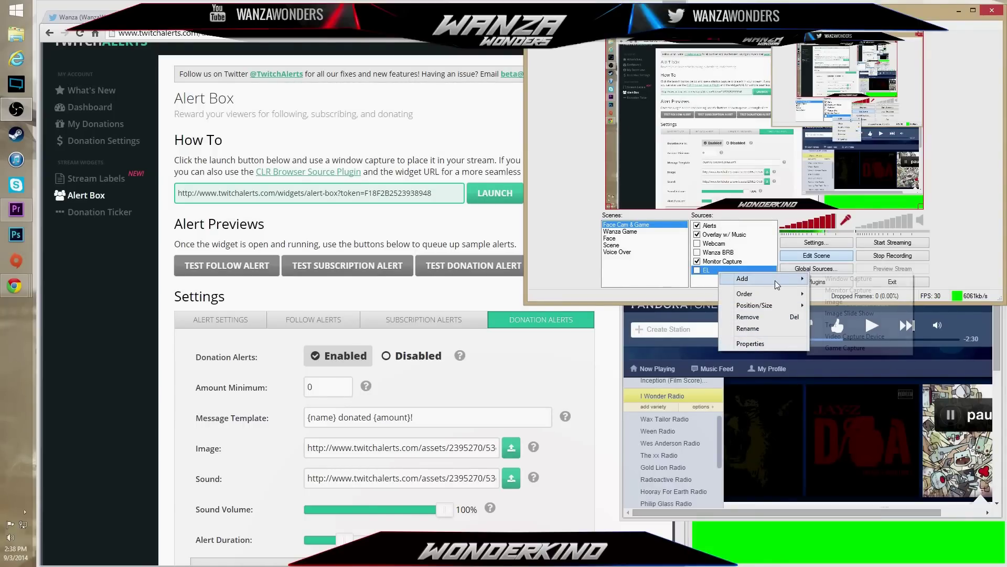
{"action": "left_click", "coordinate": [714, 279]}
{"action": "right_click", "coordinate": [715, 280]}
{"action": "mouse_move", "coordinate": [757, 287]}
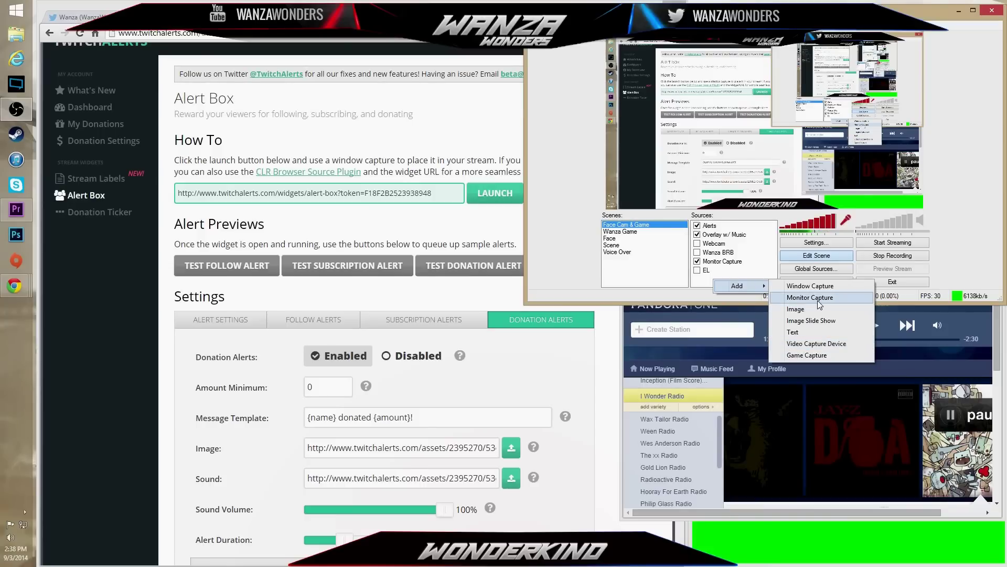
{"action": "left_click", "coordinate": [700, 281]}
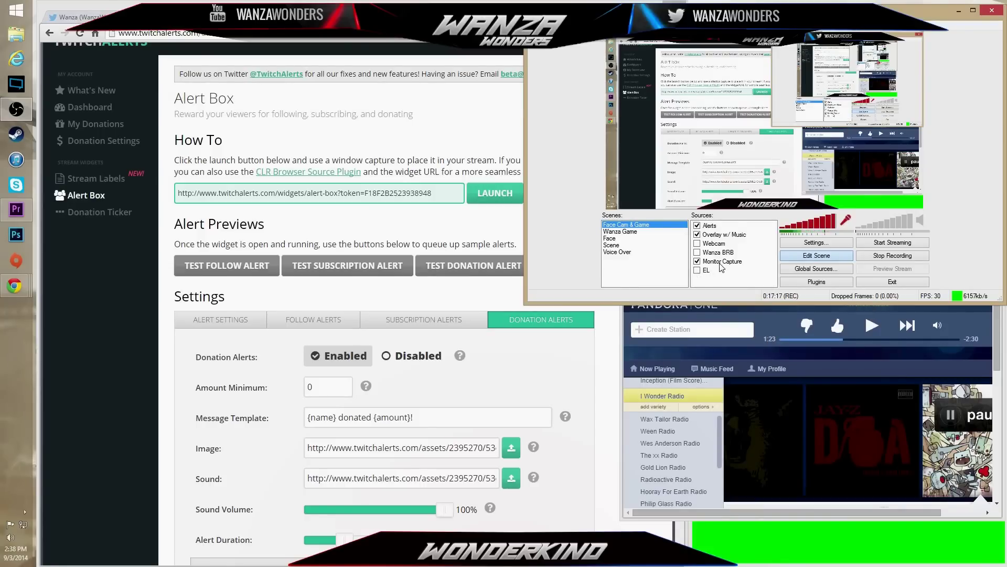
{"action": "right_click", "coordinate": [722, 276]}
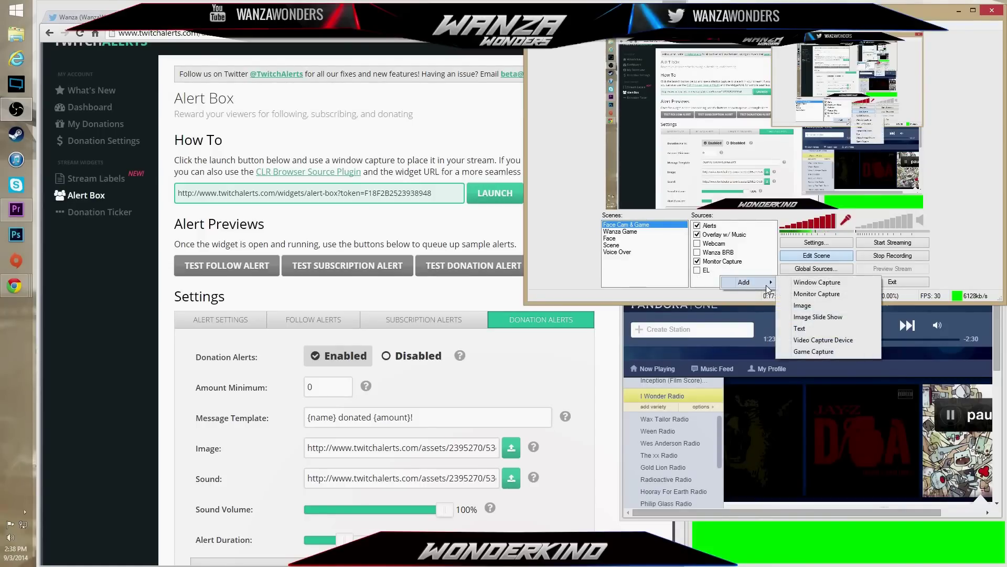
{"action": "left_click", "coordinate": [822, 340]}
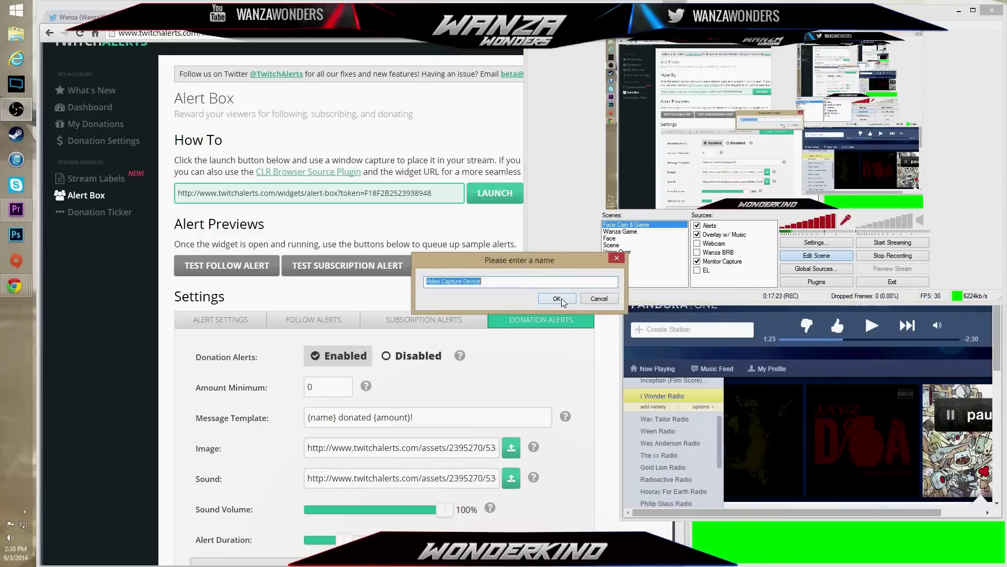
{"action": "type", "text": "Elgato"}
{"action": "left_click", "coordinate": [559, 298]}
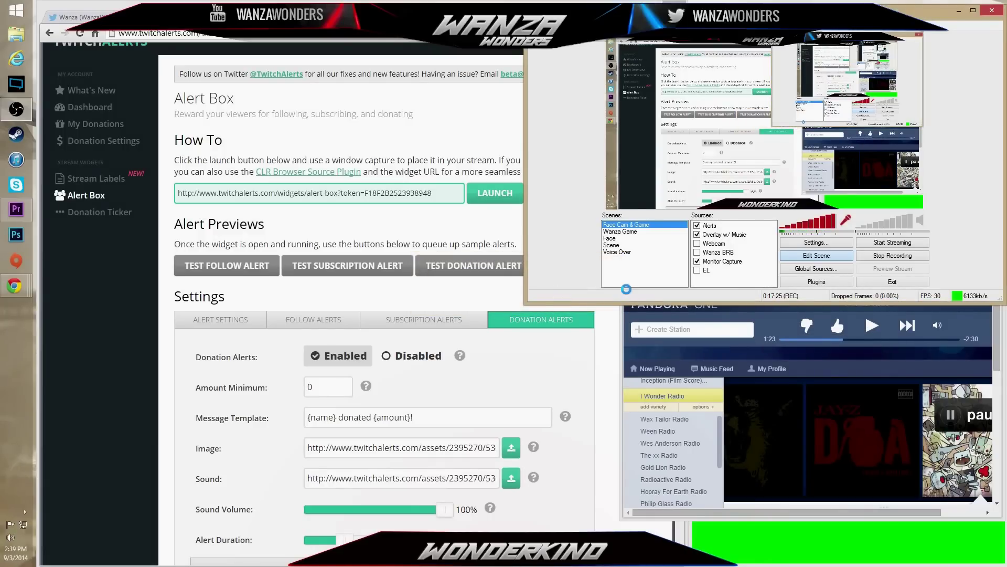
{"action": "left_click", "coordinate": [525, 168]}
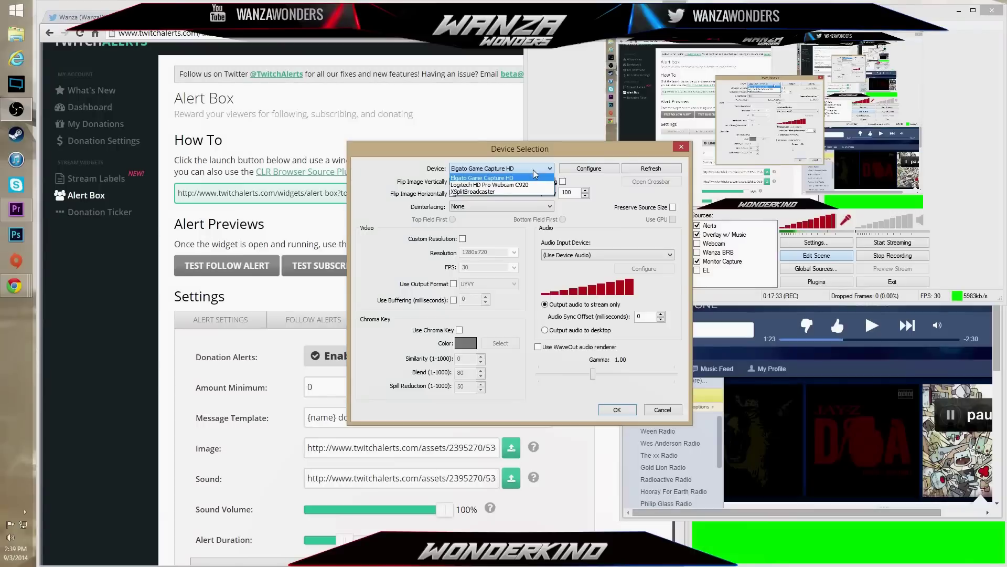
Step: Choose Elgato Game Capture HD with Use Device Audio as audio input, then open its configuration
{"action": "left_click", "coordinate": [492, 179]}
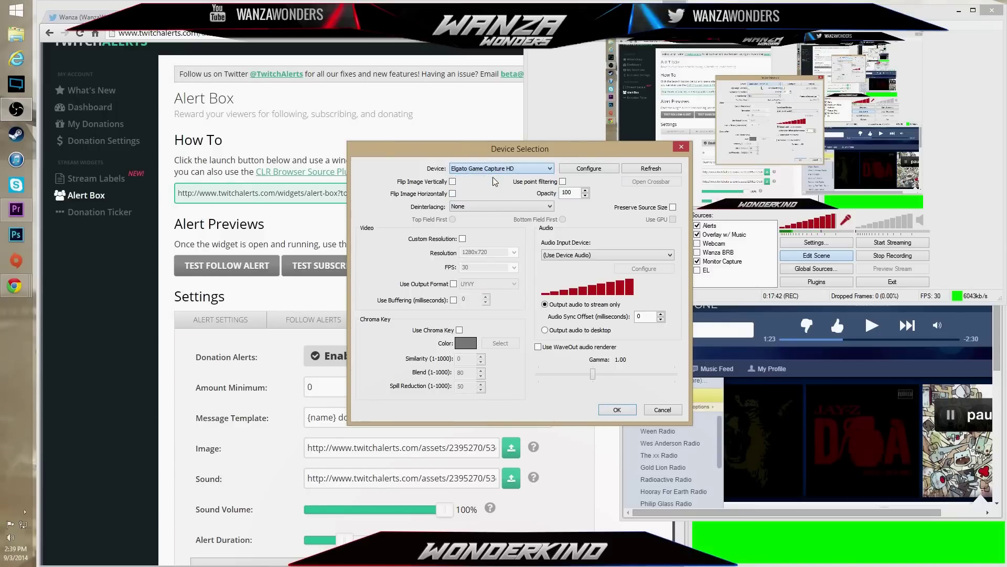
{"action": "left_click", "coordinate": [623, 254]}
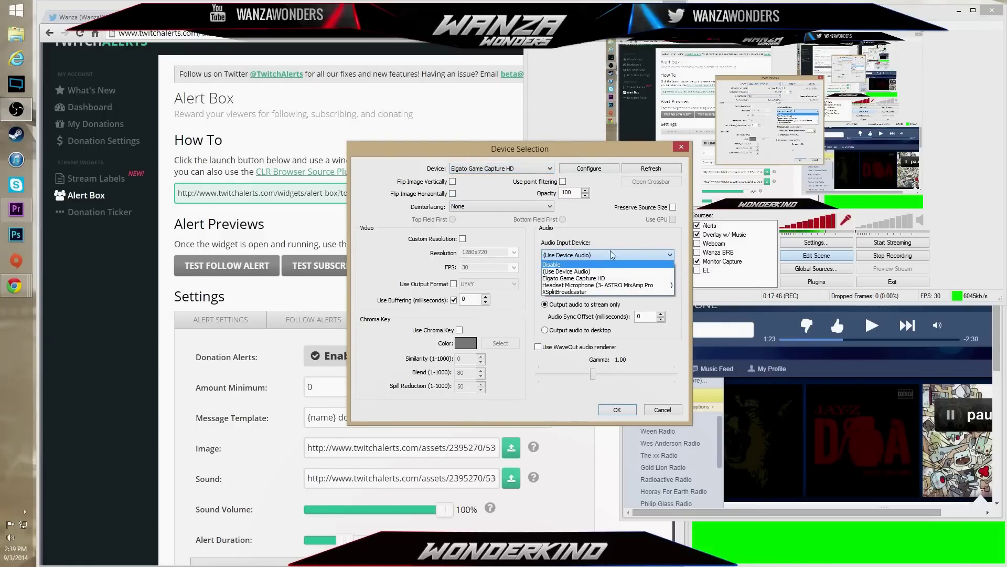
{"action": "left_click", "coordinate": [587, 271]}
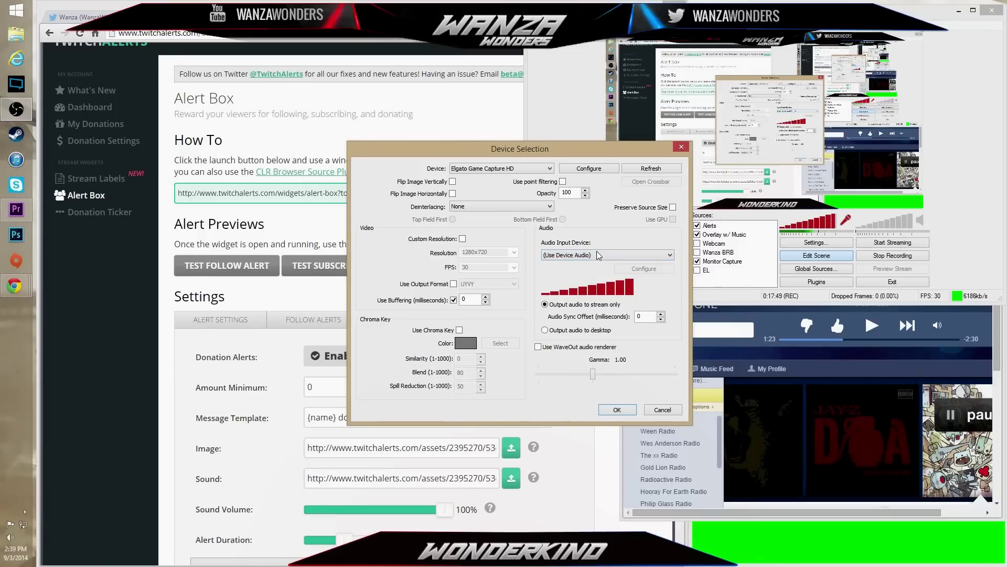
{"action": "left_click", "coordinate": [568, 256]}
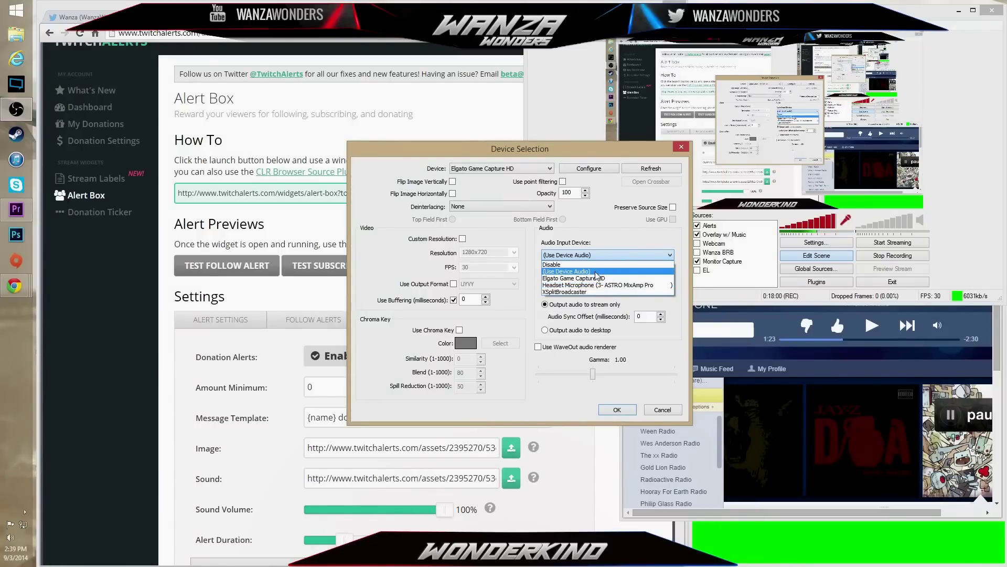
{"action": "left_click", "coordinate": [615, 238]}
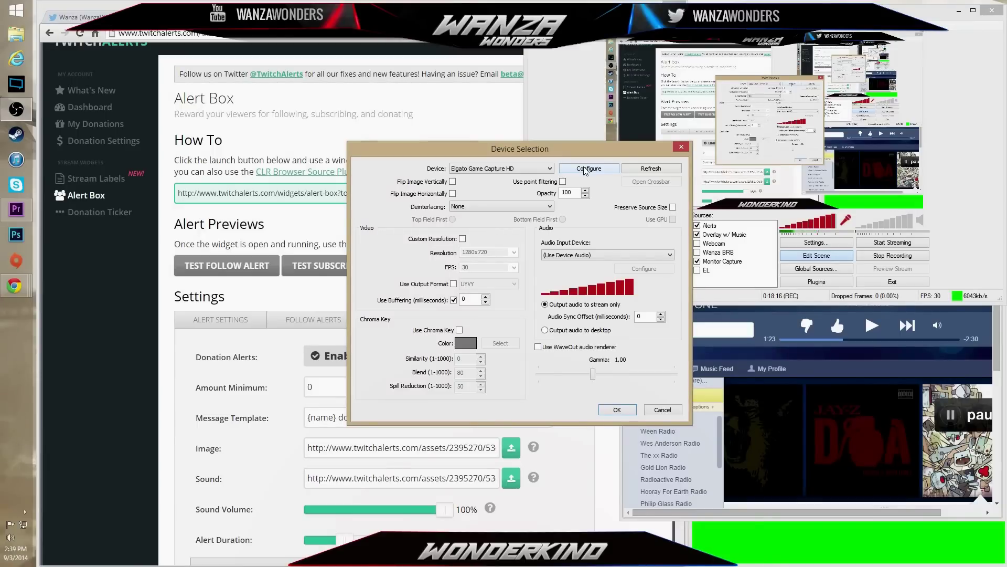
{"action": "left_click", "coordinate": [586, 169]}
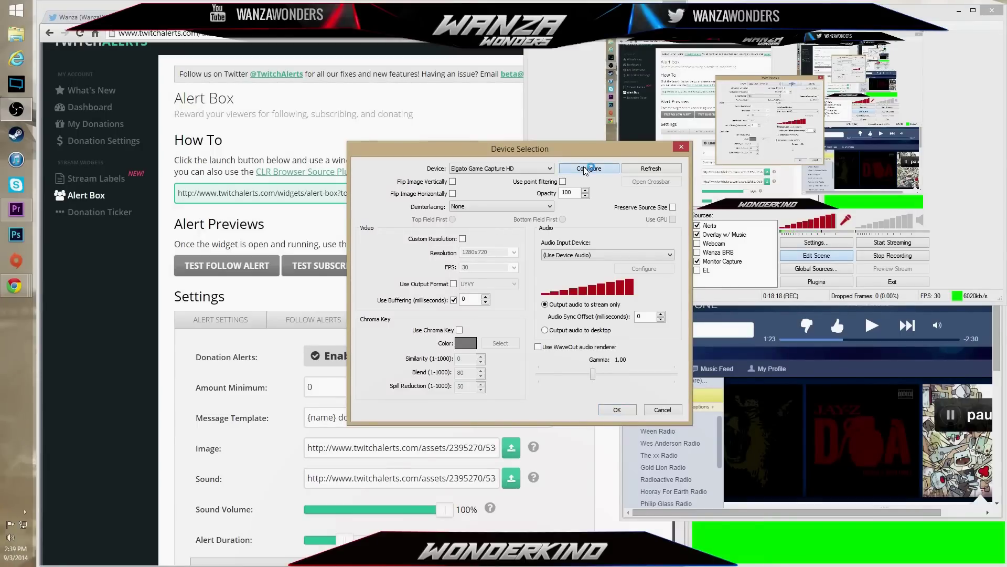